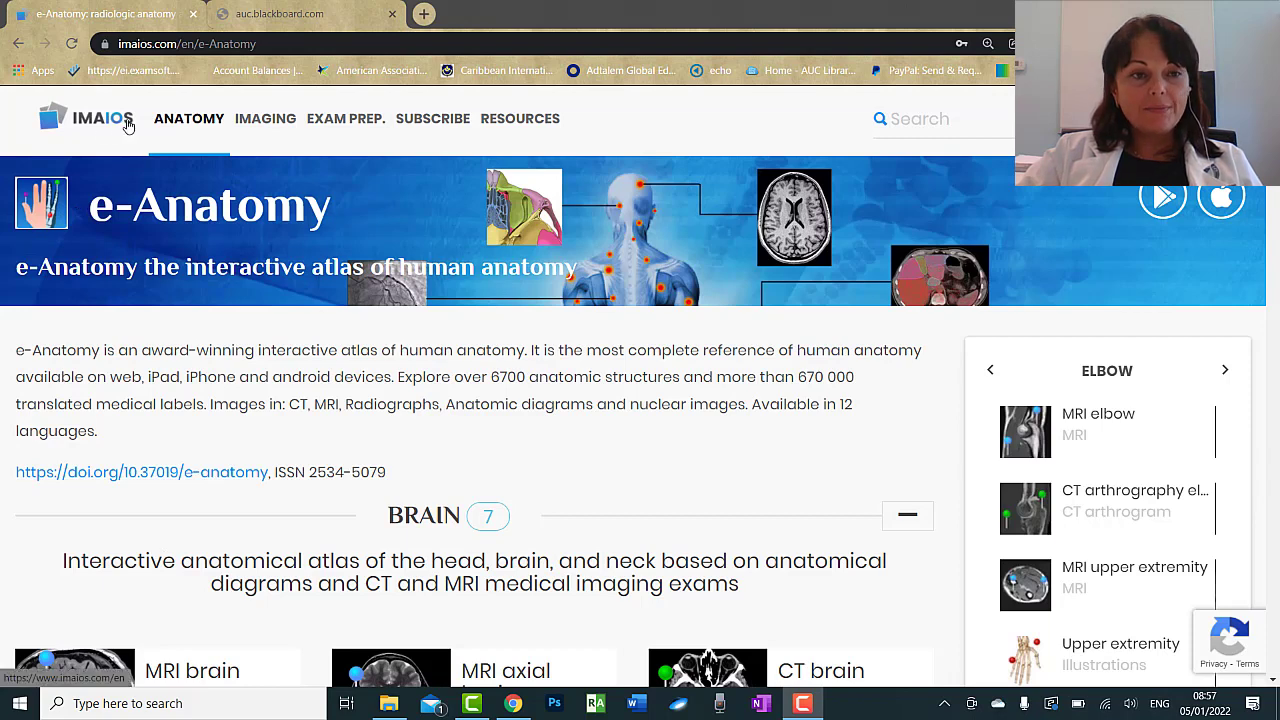
Show the imaios.com e-Anatomy home page with the ELBOW atlas carousel listed.
mouse_move(193, 126)
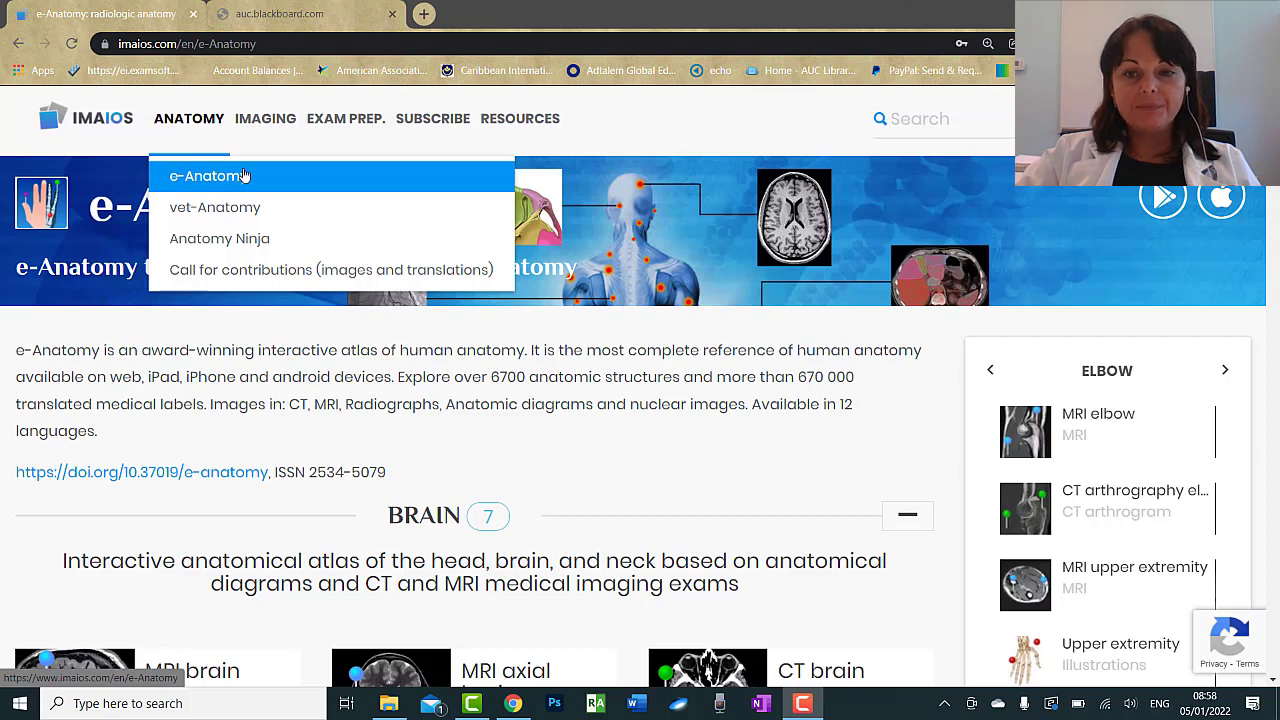
left_click(989, 372)
scroll(989, 400, "down", 2)
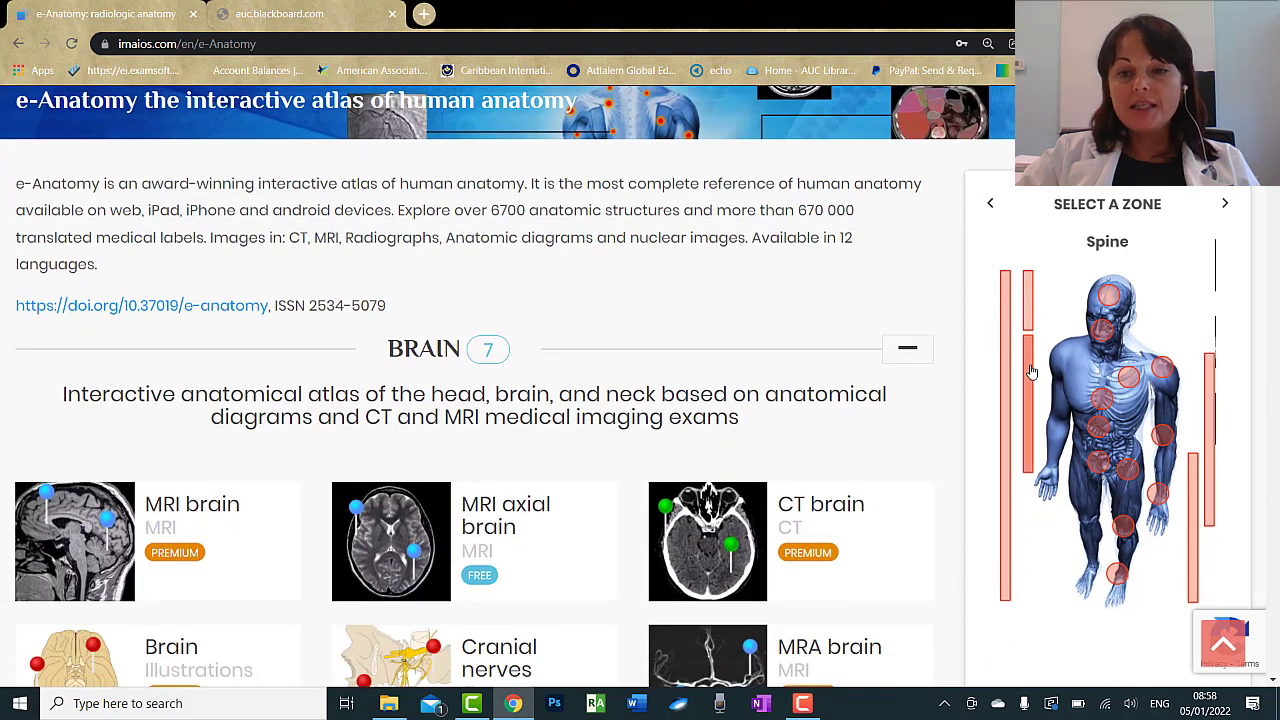
left_click(1113, 298)
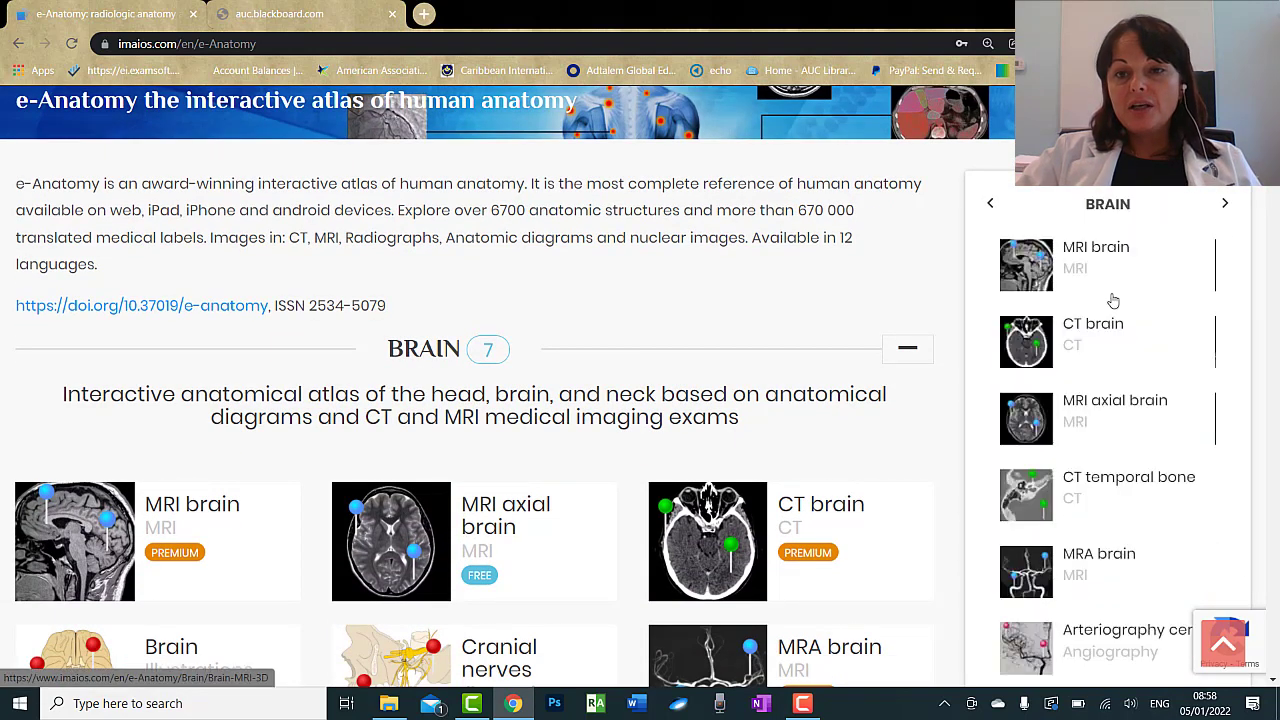
left_click(990, 203)
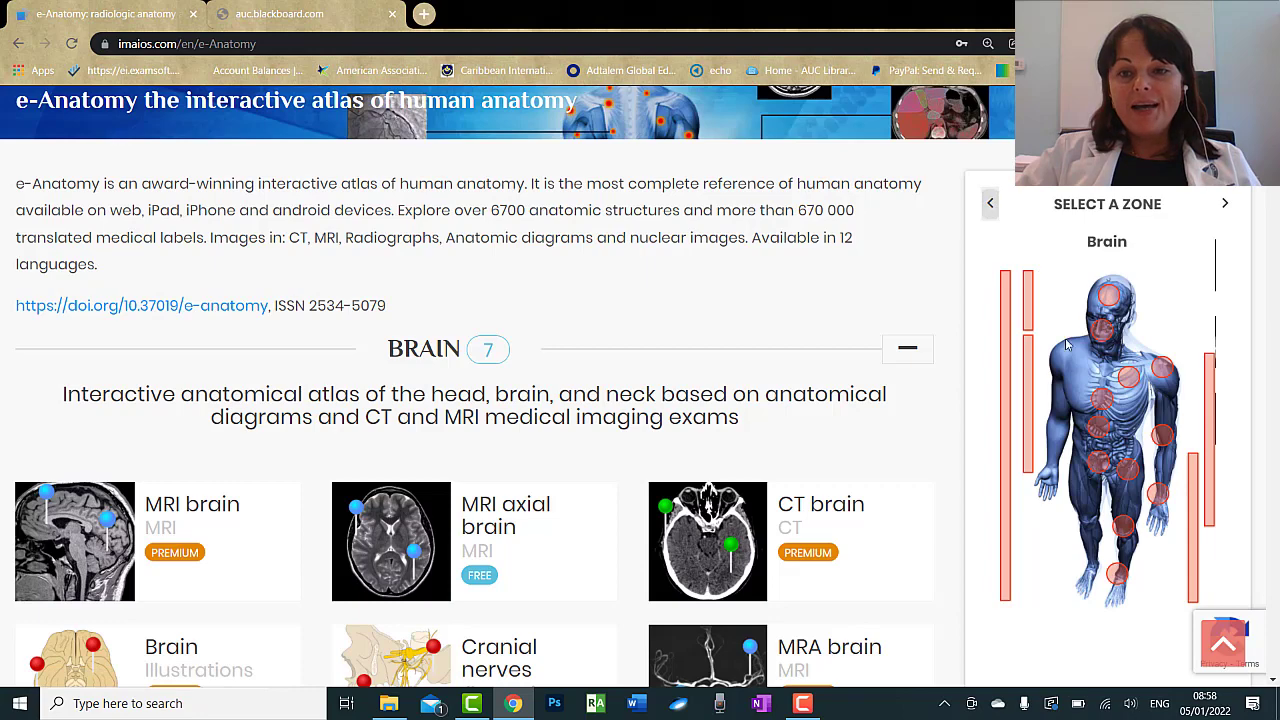
left_click(1098, 400)
scroll(1010, 315, "down", 2)
scroll(1018, 265, "up", 3)
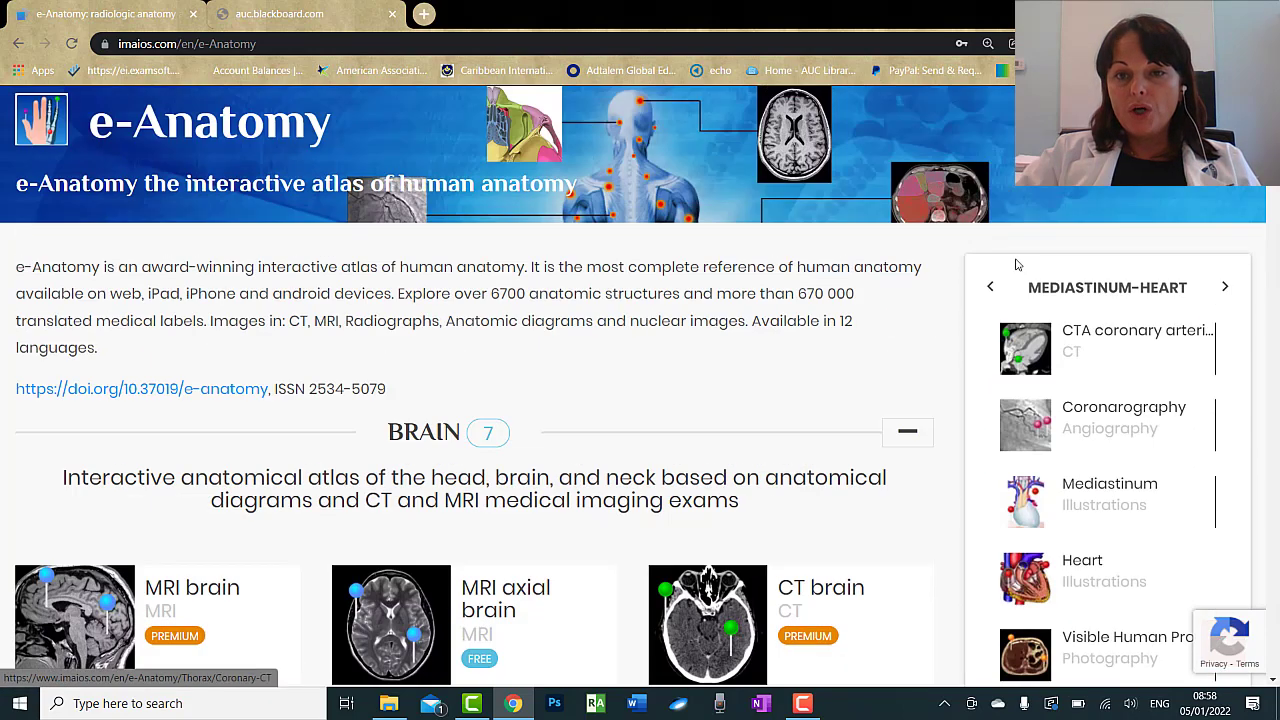
left_click(993, 290)
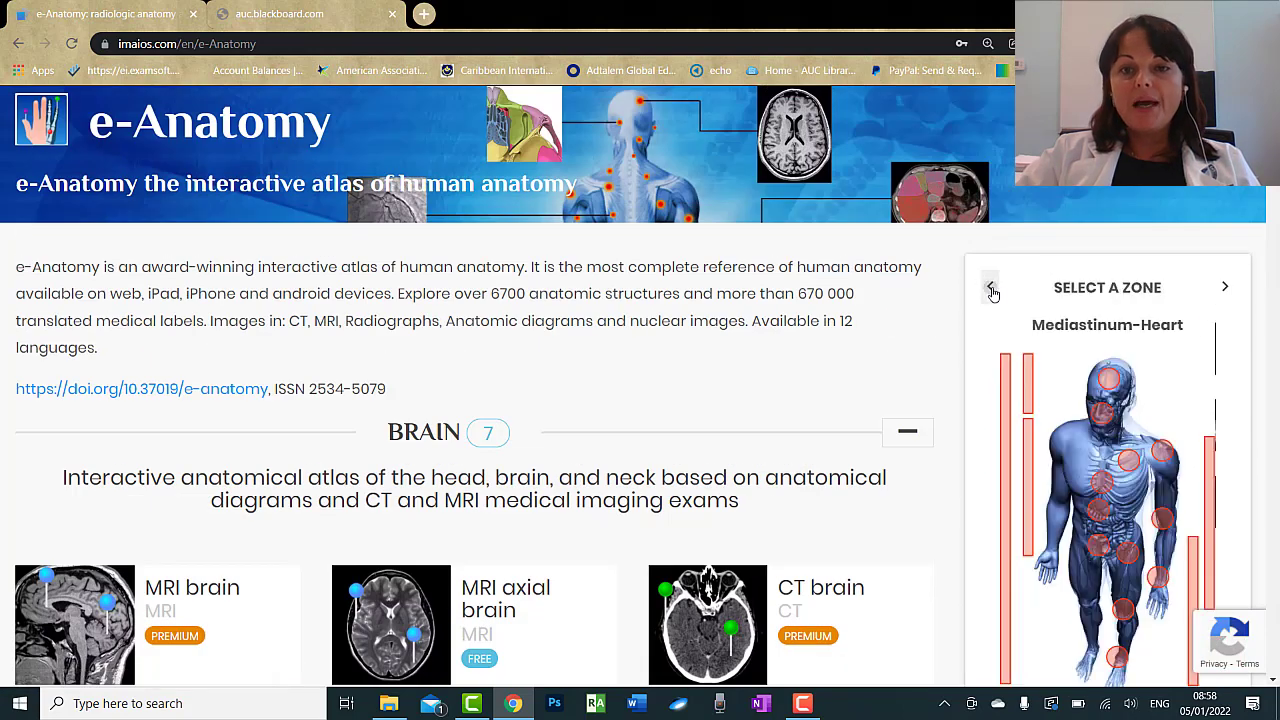
left_click(1128, 461)
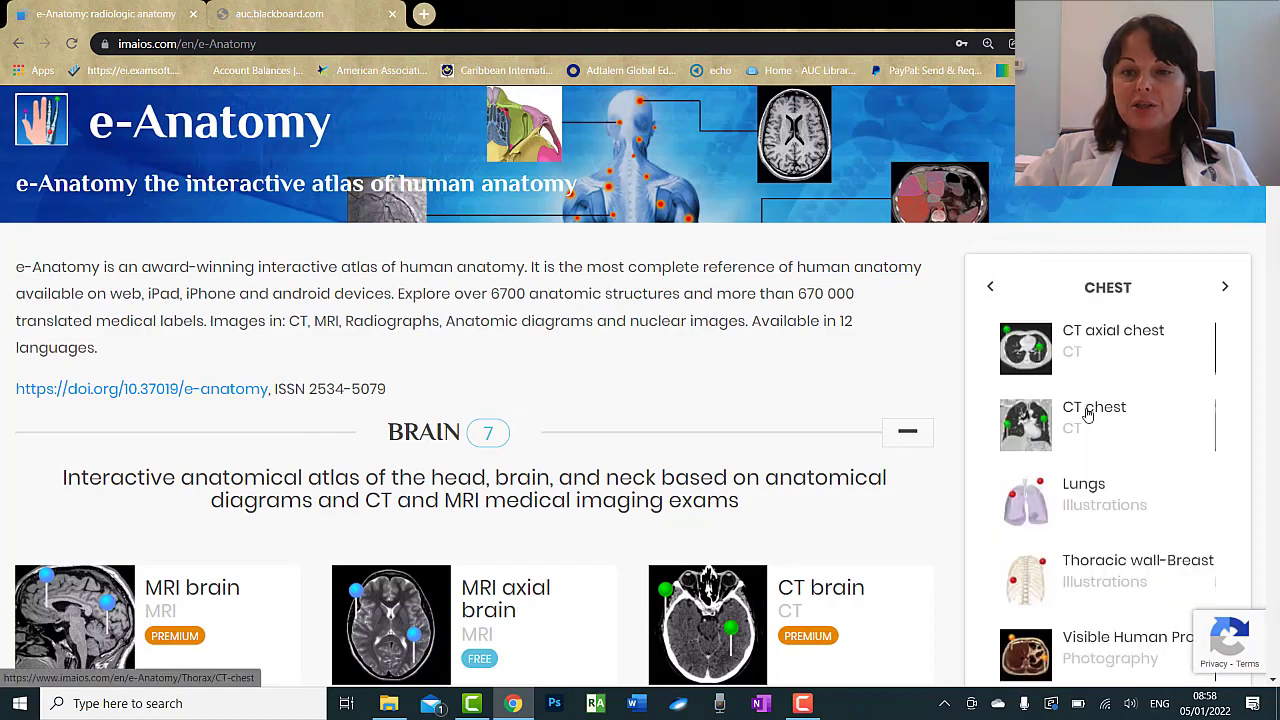
scroll(1058, 575, "down", 4)
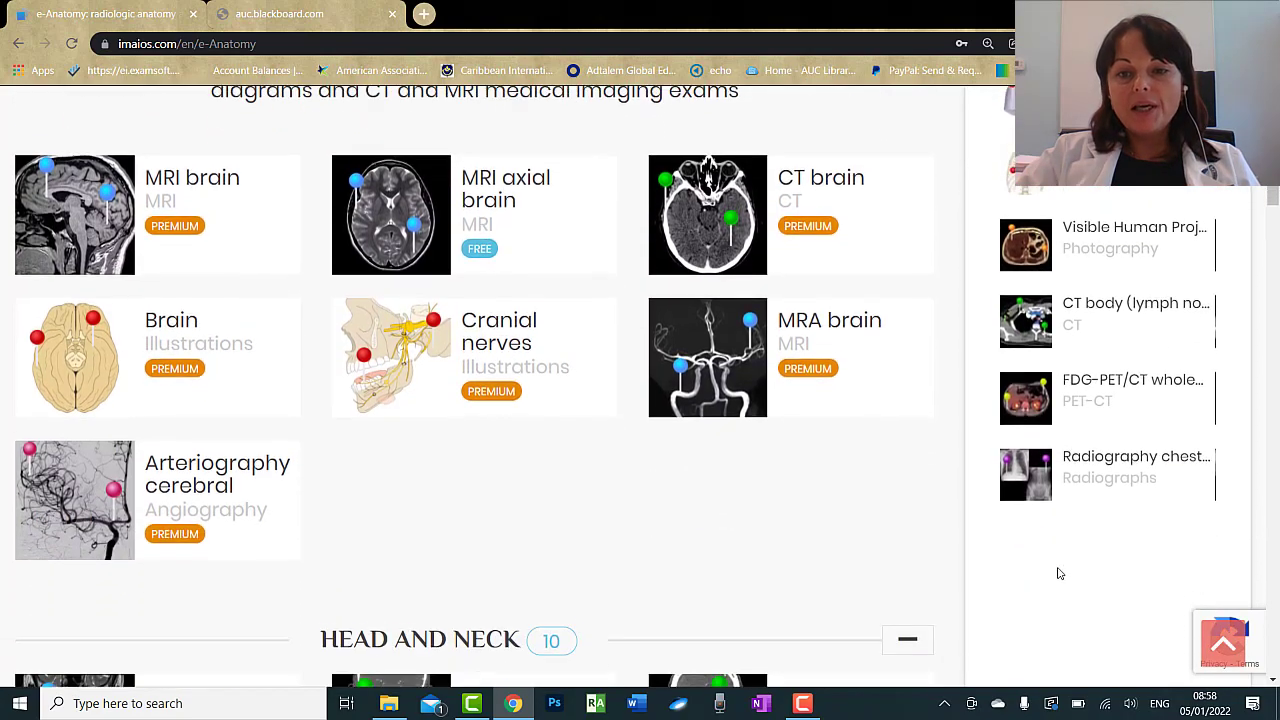
scroll(1040, 510, "up", 5)
scroll(1038, 500, "up", 1)
left_click(988, 368)
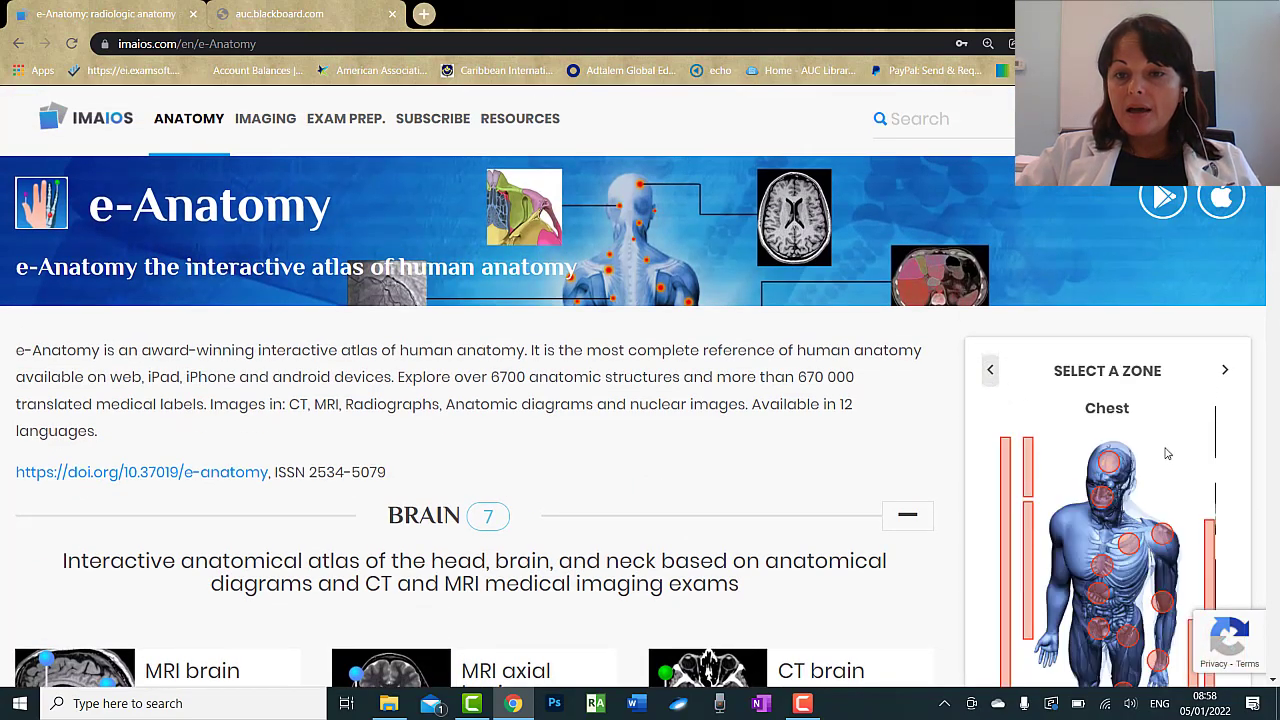
left_click(1171, 541)
scroll(1165, 540, "down", 1)
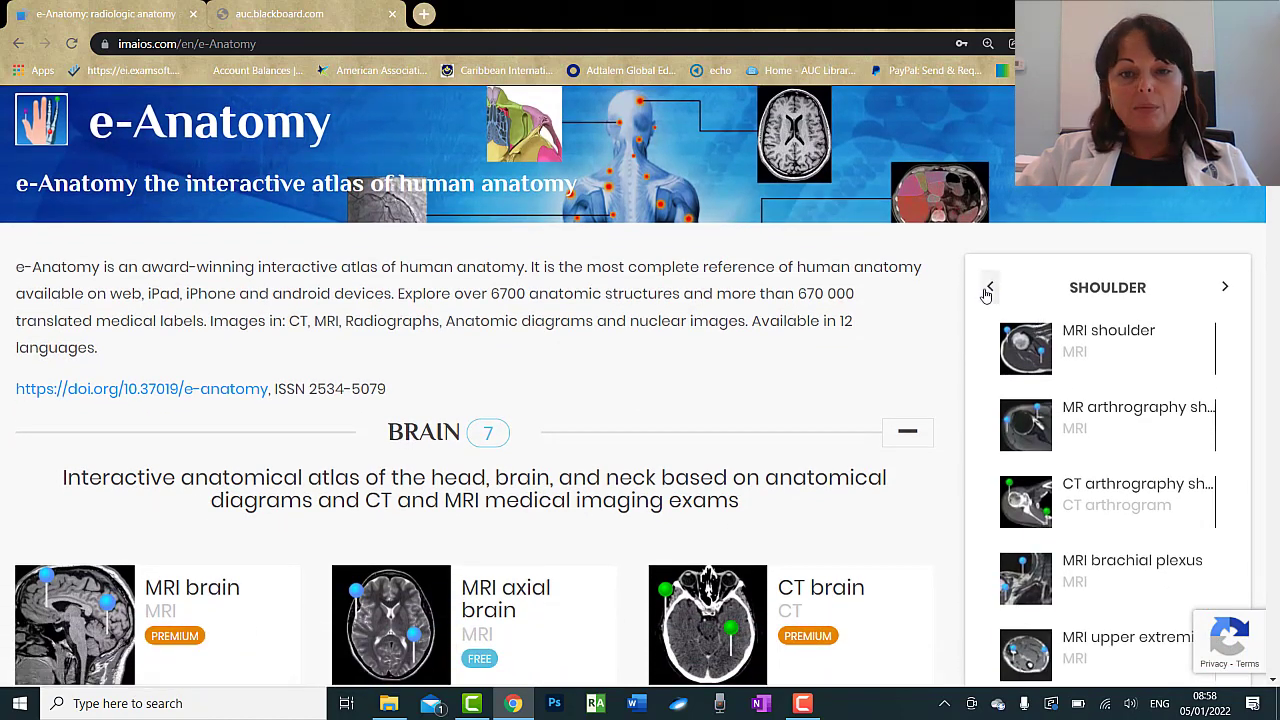
left_click(988, 289)
scroll(1090, 408, "down", 1)
left_click(1163, 443)
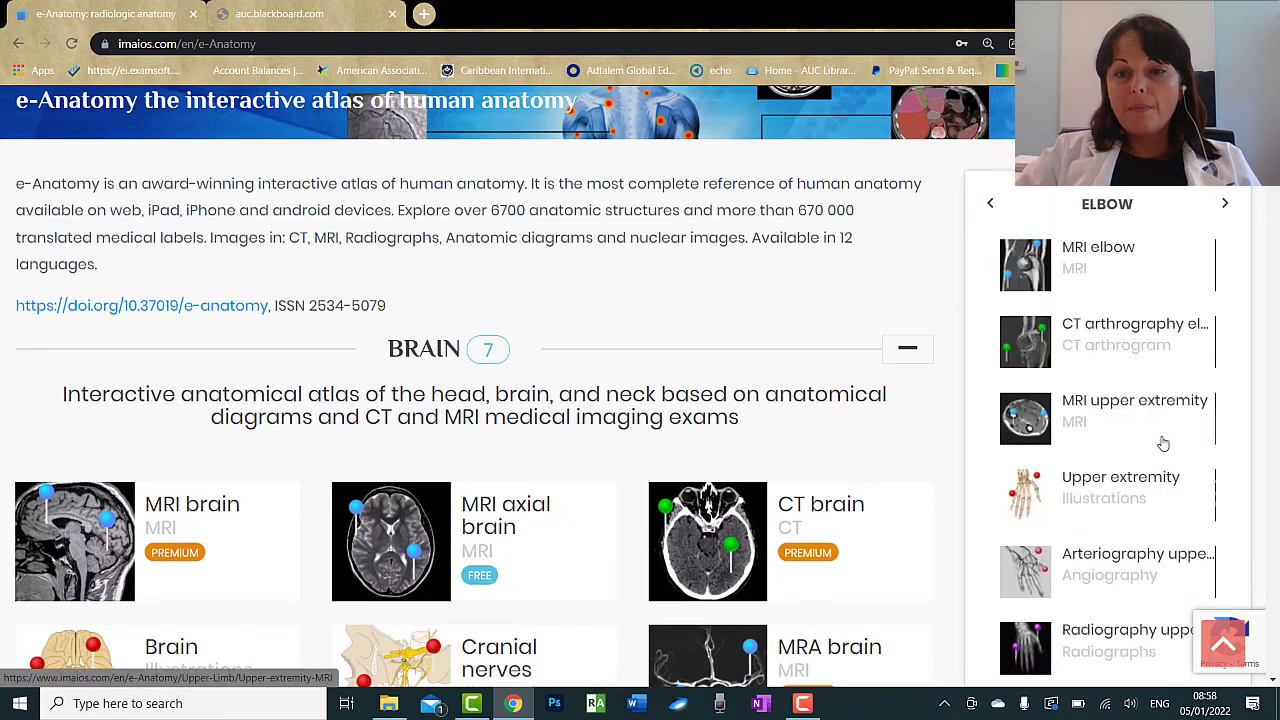
scroll(1155, 448, "down", 2)
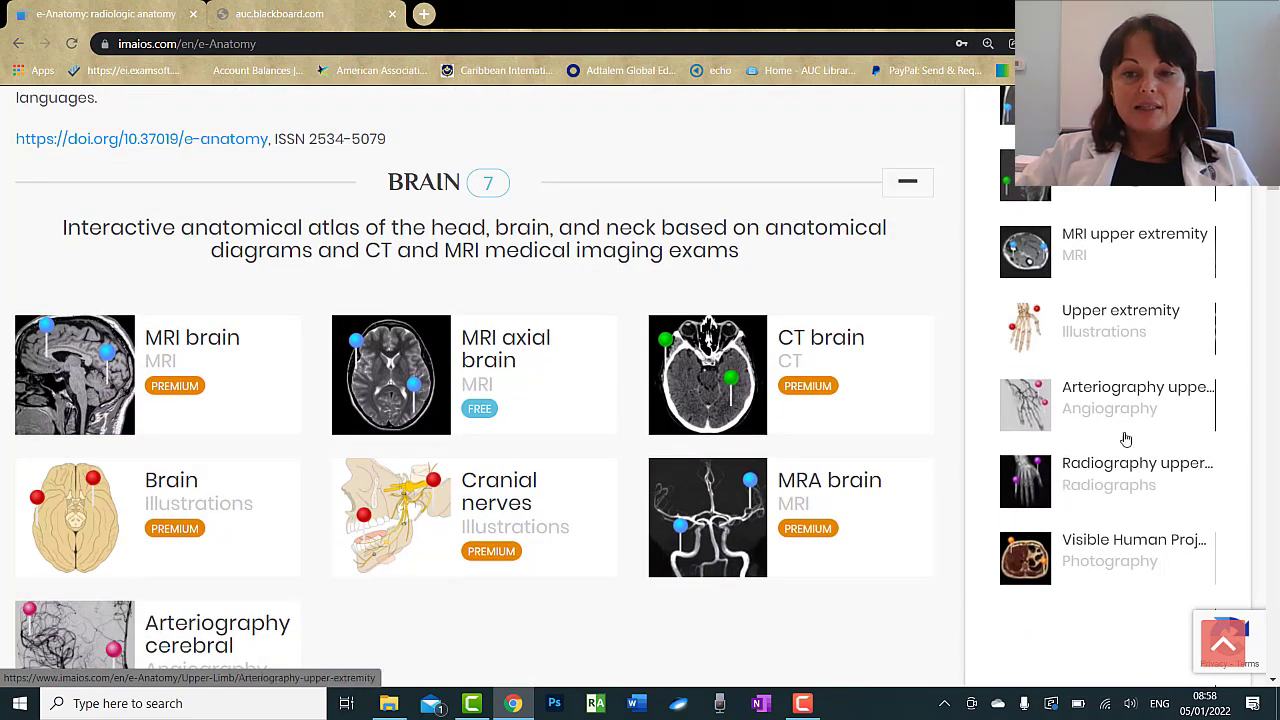
scroll(1092, 485, "up", 2)
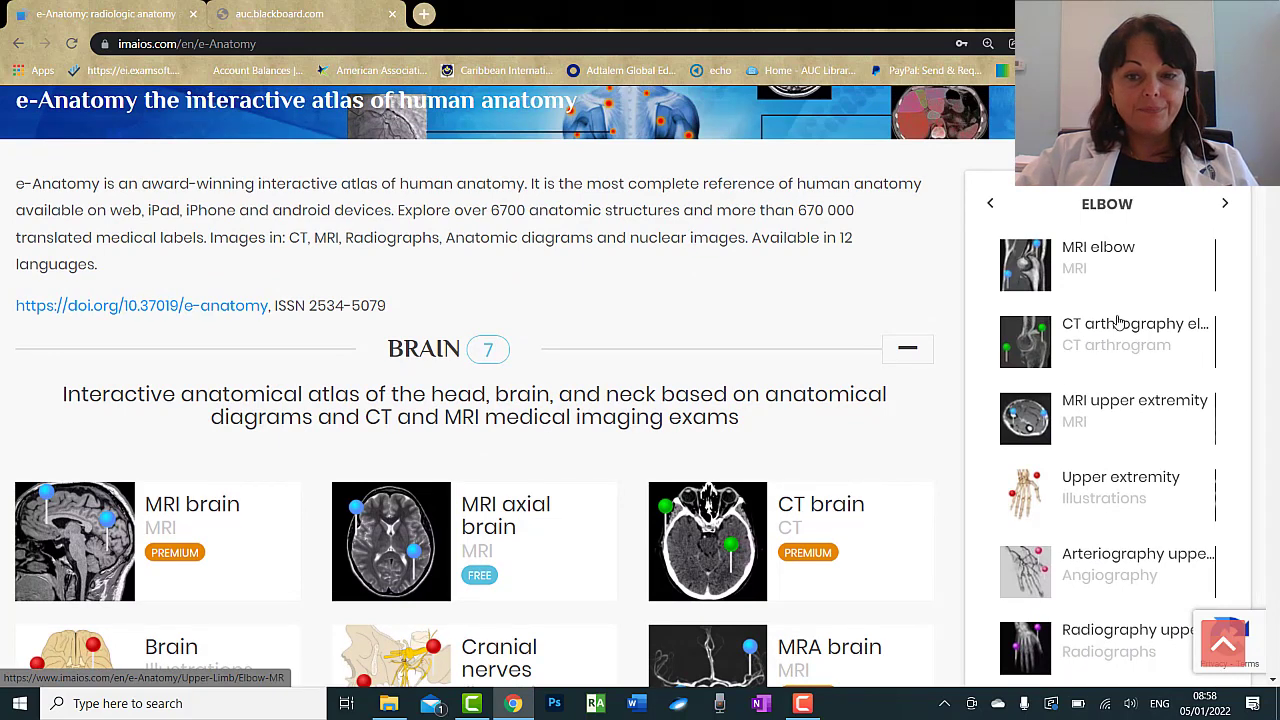
scroll(1128, 491, "down", 1)
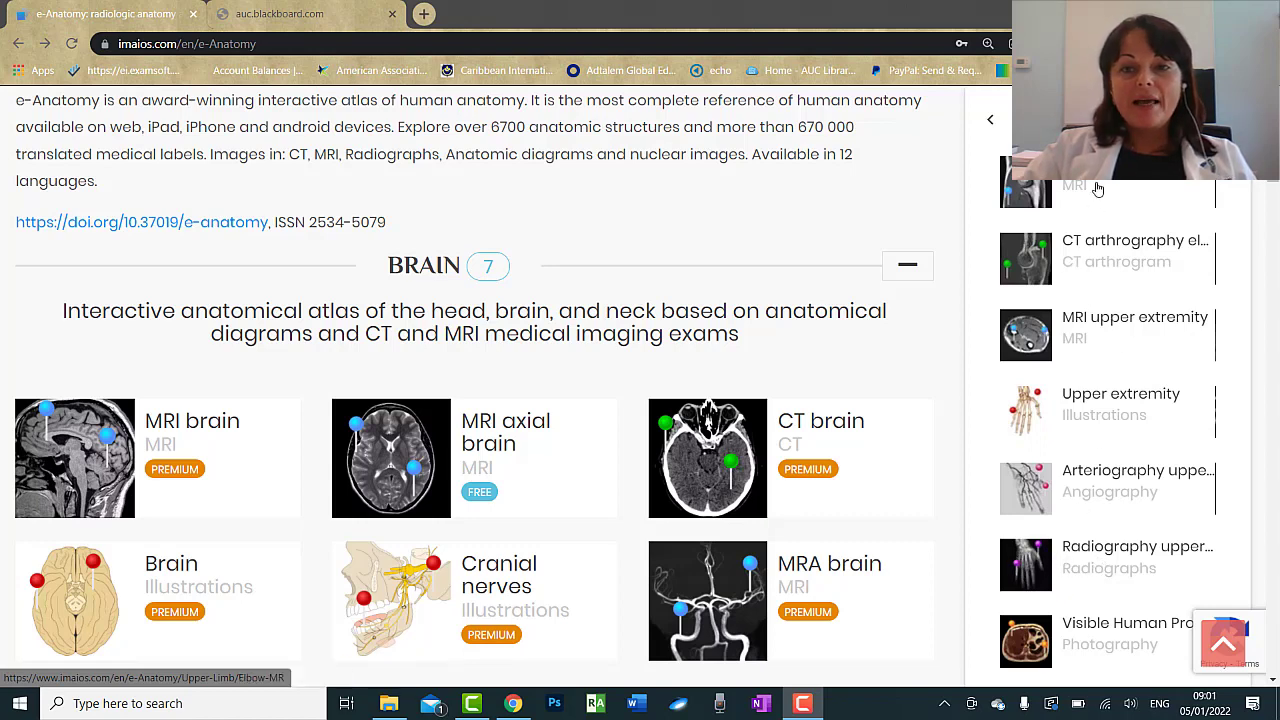
Open the elbow CT arthrography atlas.
left_click(1097, 257)
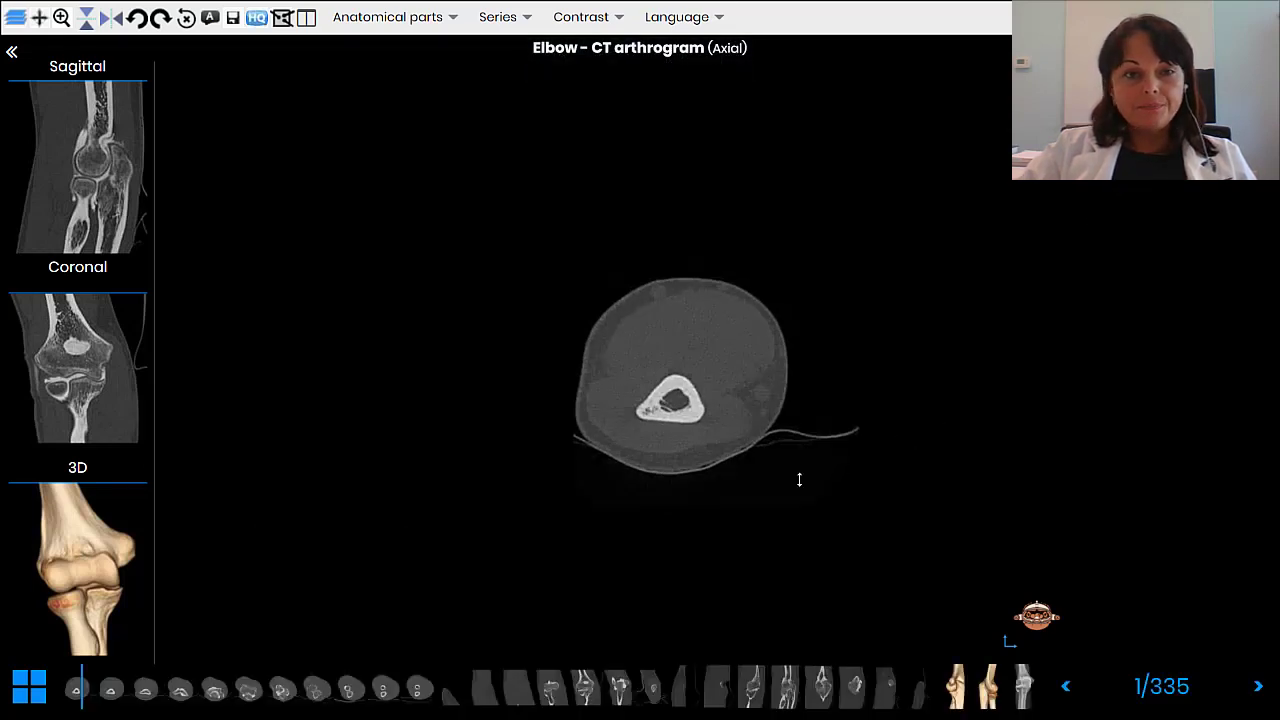
scroll(750, 430, "down", 17)
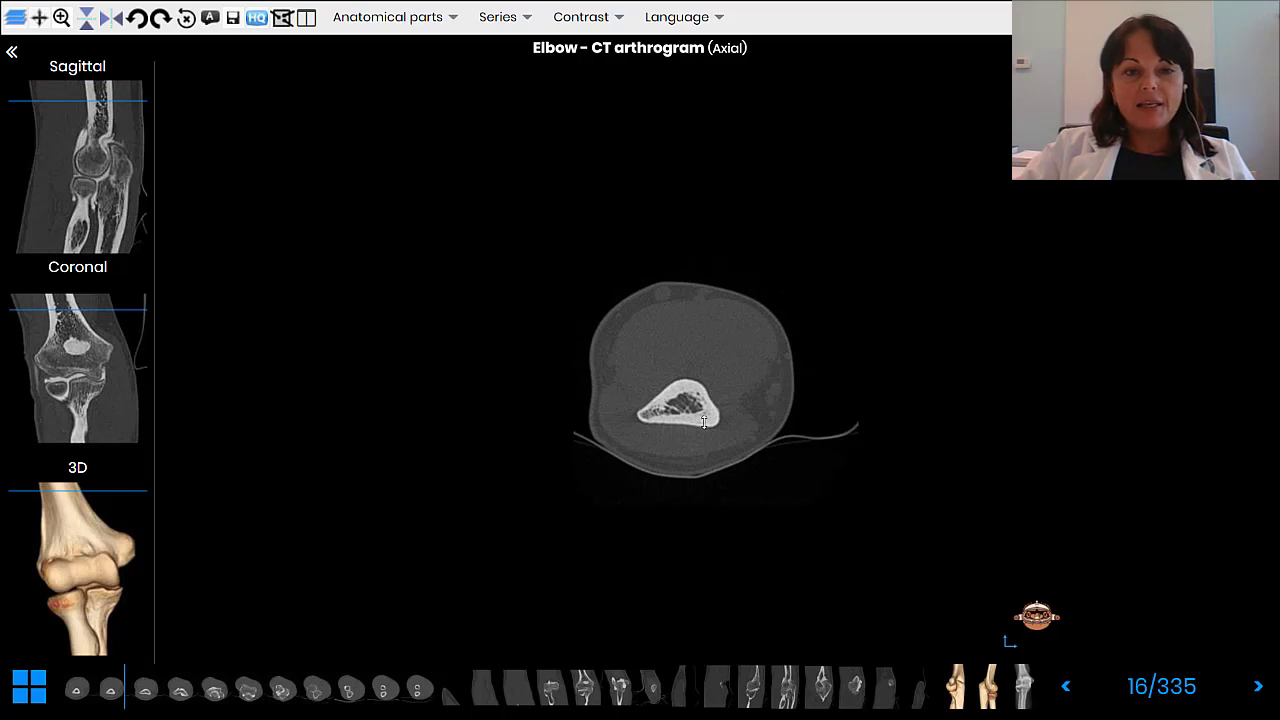
scroll(711, 391, "up", 1)
scroll(711, 391, "down", 2)
Switch the main image to sagittal and scroll from slice 35 to 52 of 91.
left_click(60, 200)
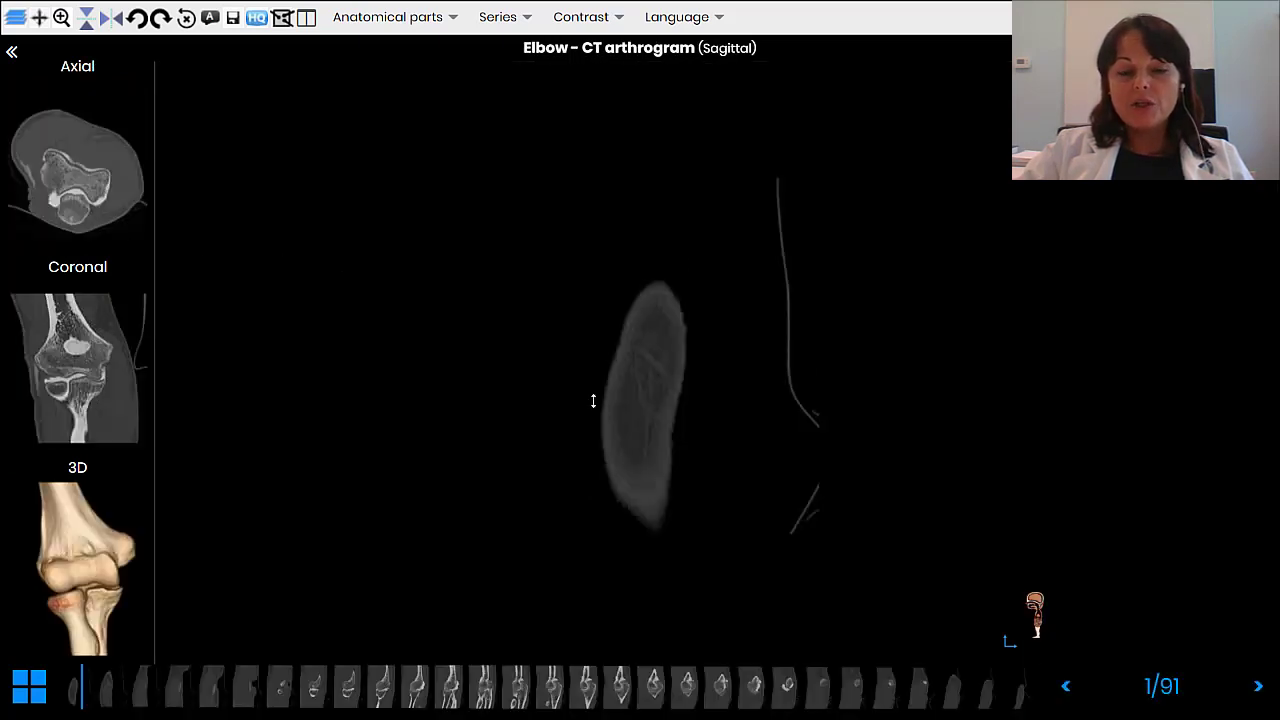
scroll(620, 414, "down", 15)
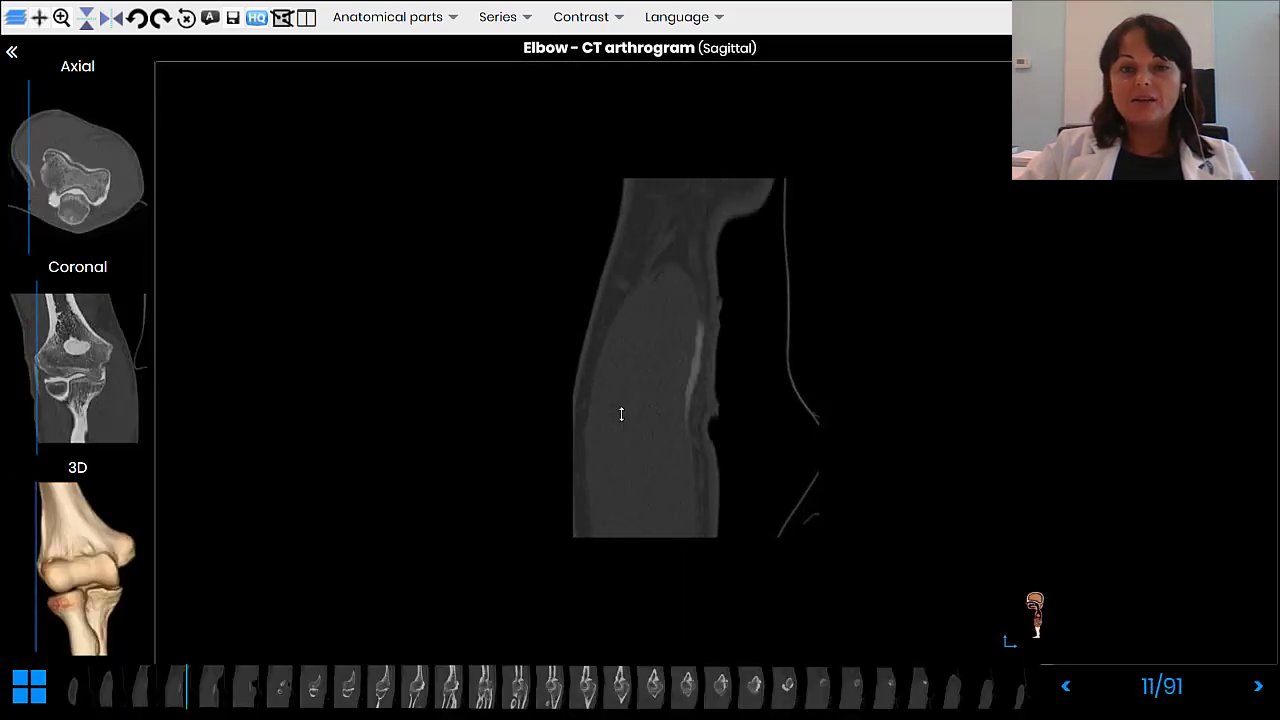
scroll(621, 414, "down", 18)
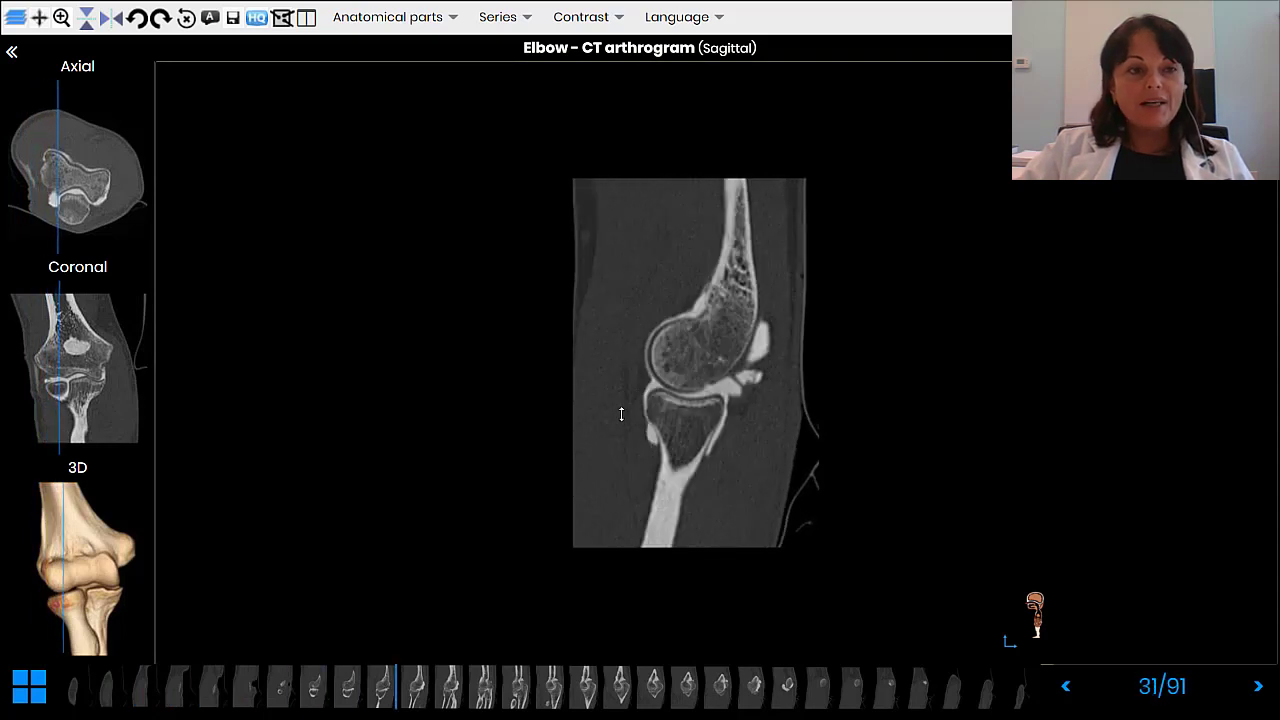
scroll(621, 414, "down", 1)
scroll(710, 378, "up", 10)
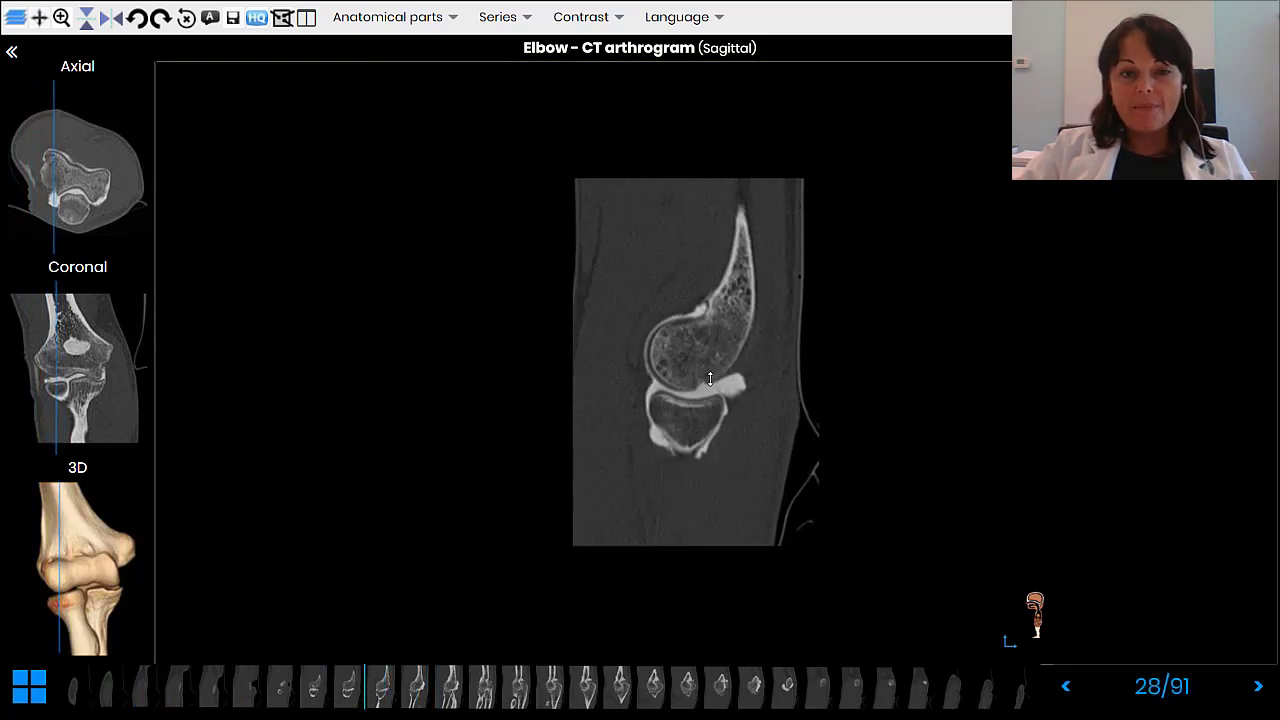
scroll(710, 378, "down", 14)
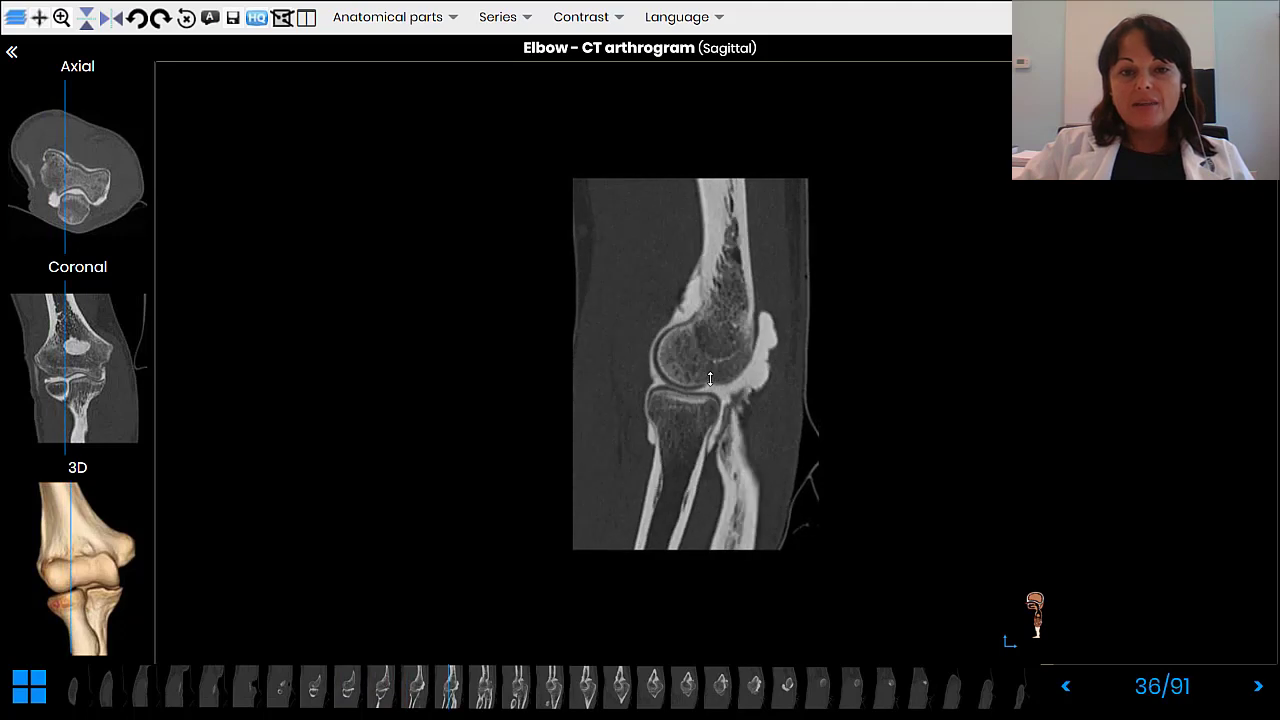
scroll(710, 378, "up", 5)
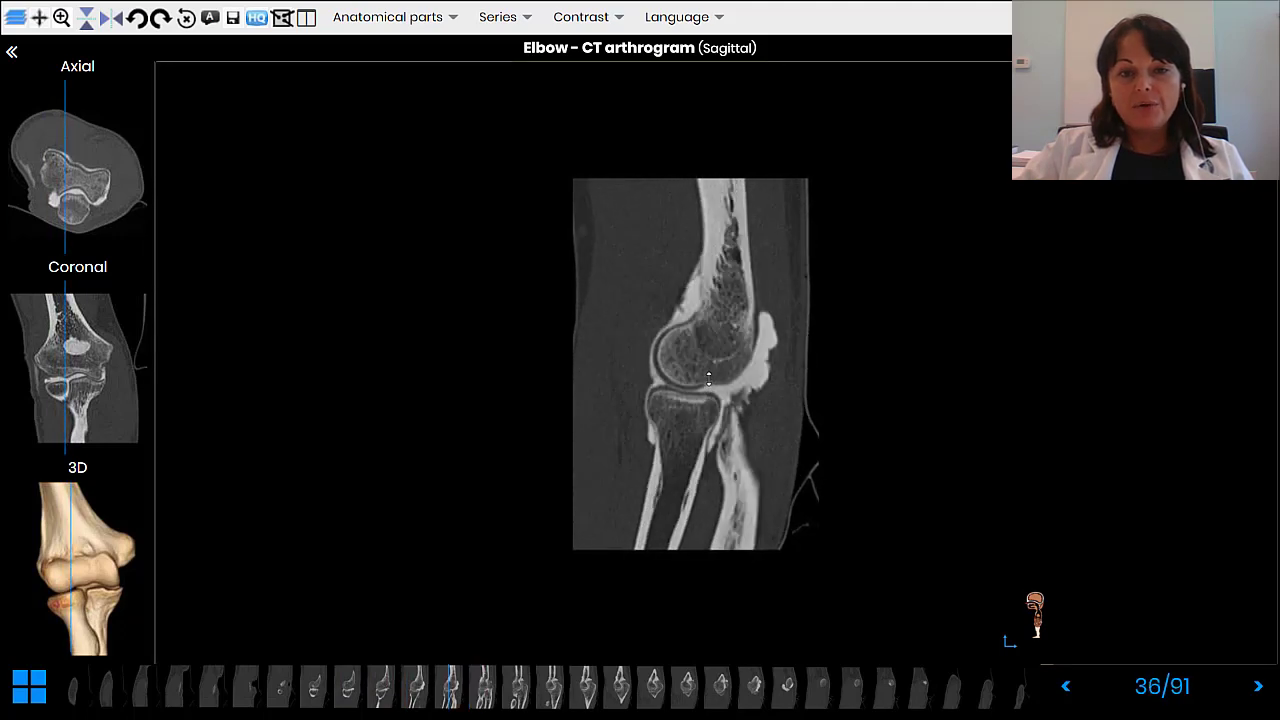
scroll(708, 378, "down", 7)
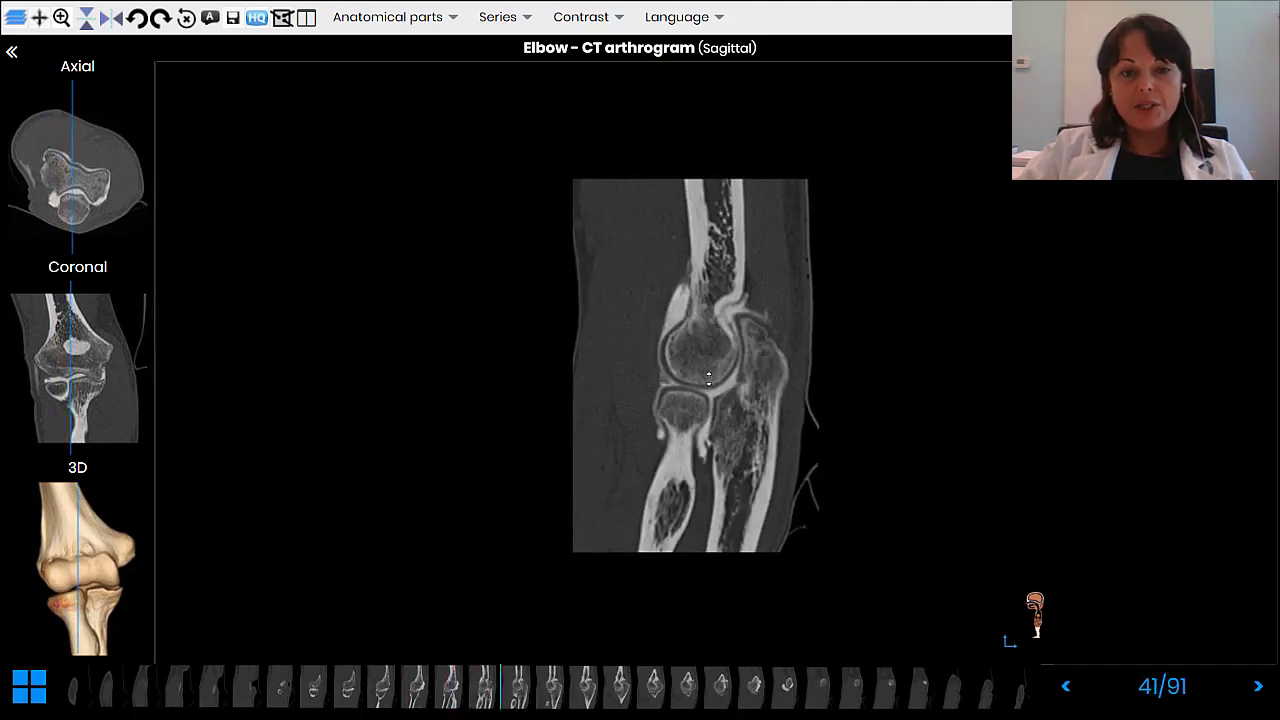
scroll(708, 378, "up", 1)
scroll(708, 378, "up", 10)
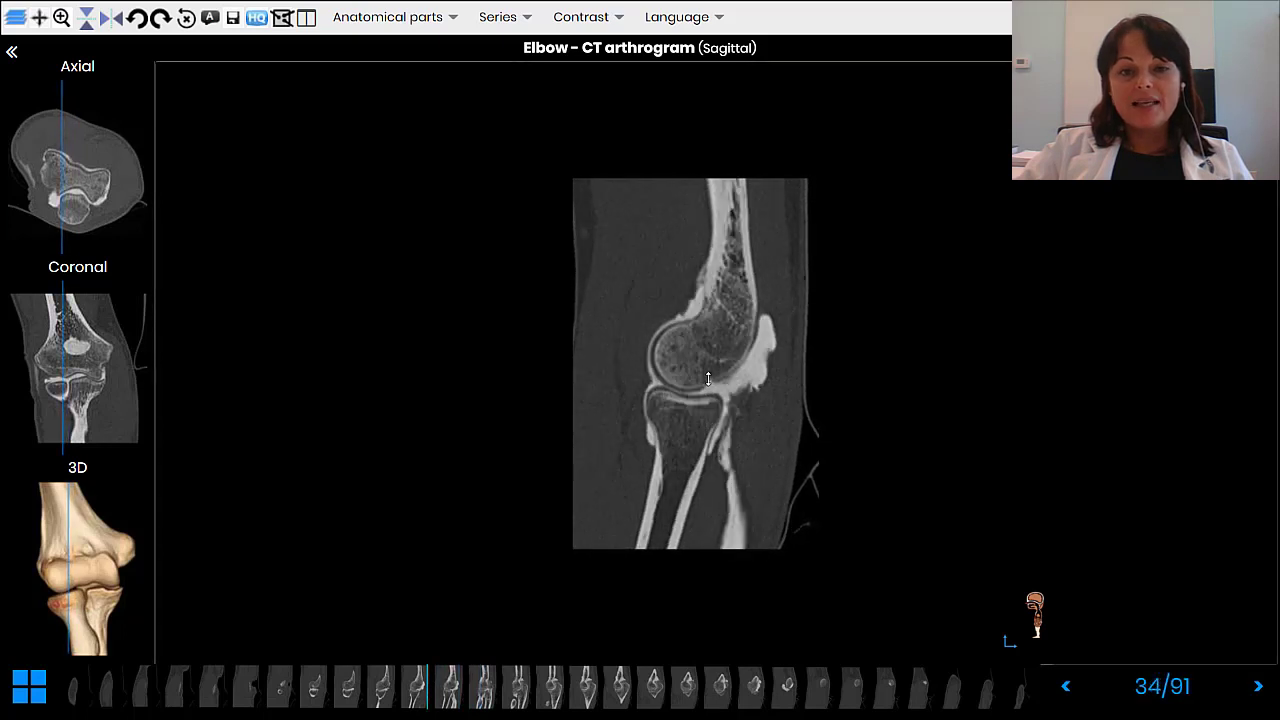
scroll(708, 378, "down", 6)
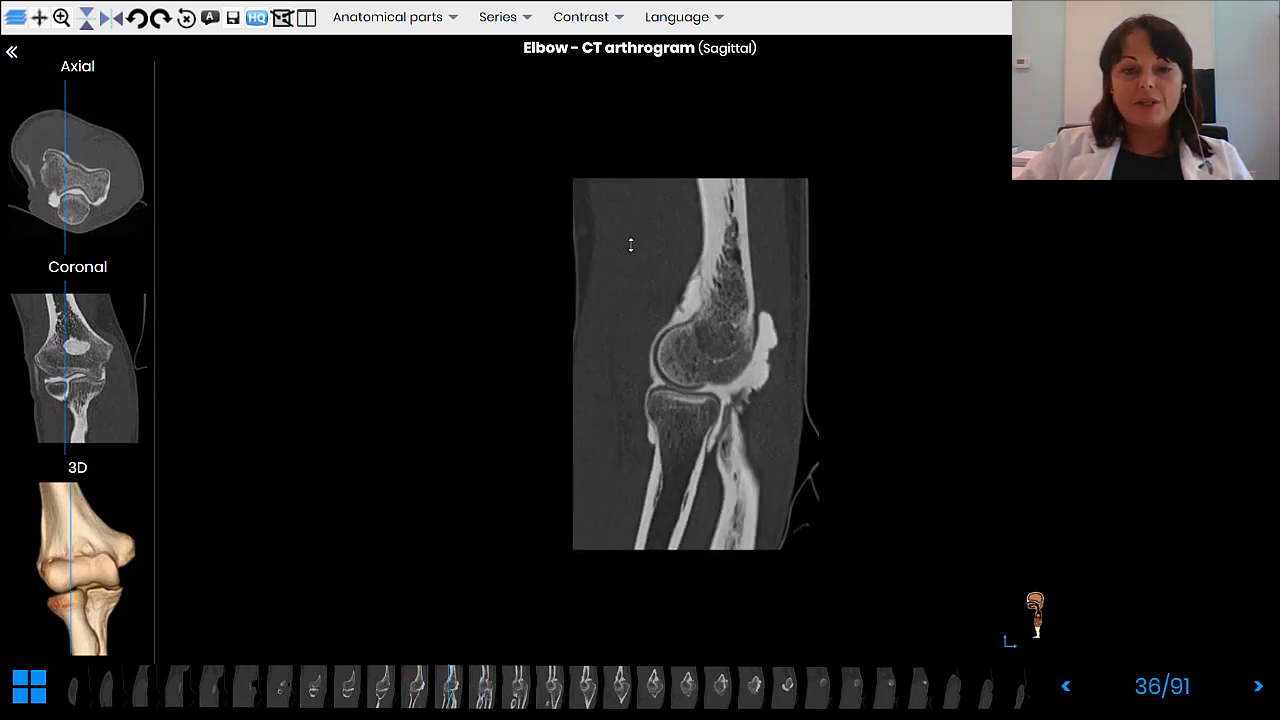
scroll(766, 391, "down", 3)
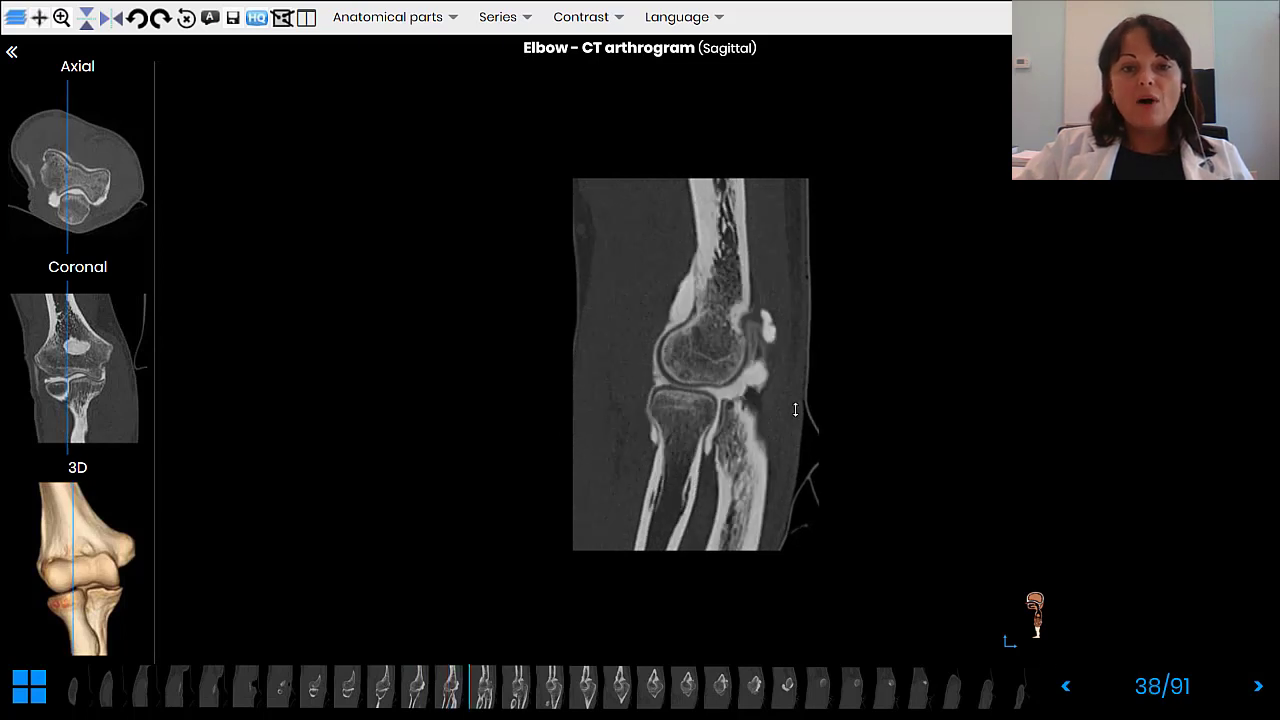
scroll(779, 310, "up", 3)
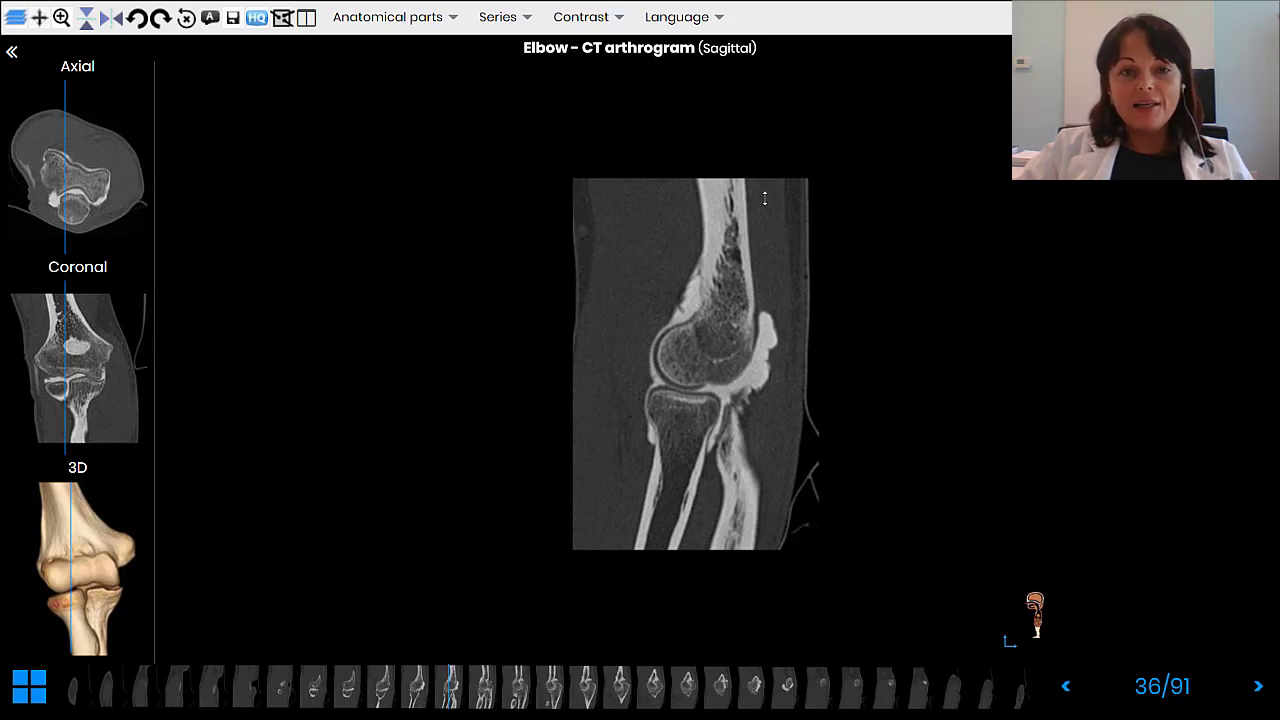
scroll(786, 430, "down", 3)
scroll(781, 436, "up", 4)
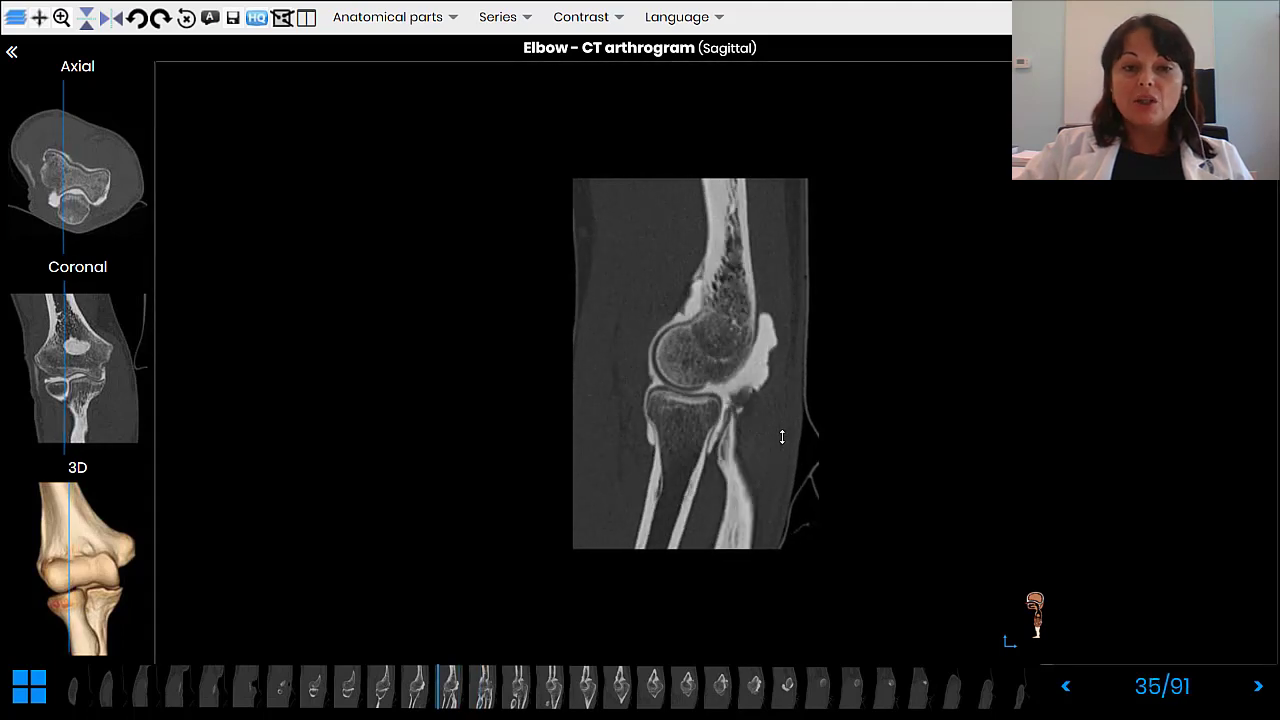
scroll(779, 433, "down", 5)
scroll(779, 433, "down", 7)
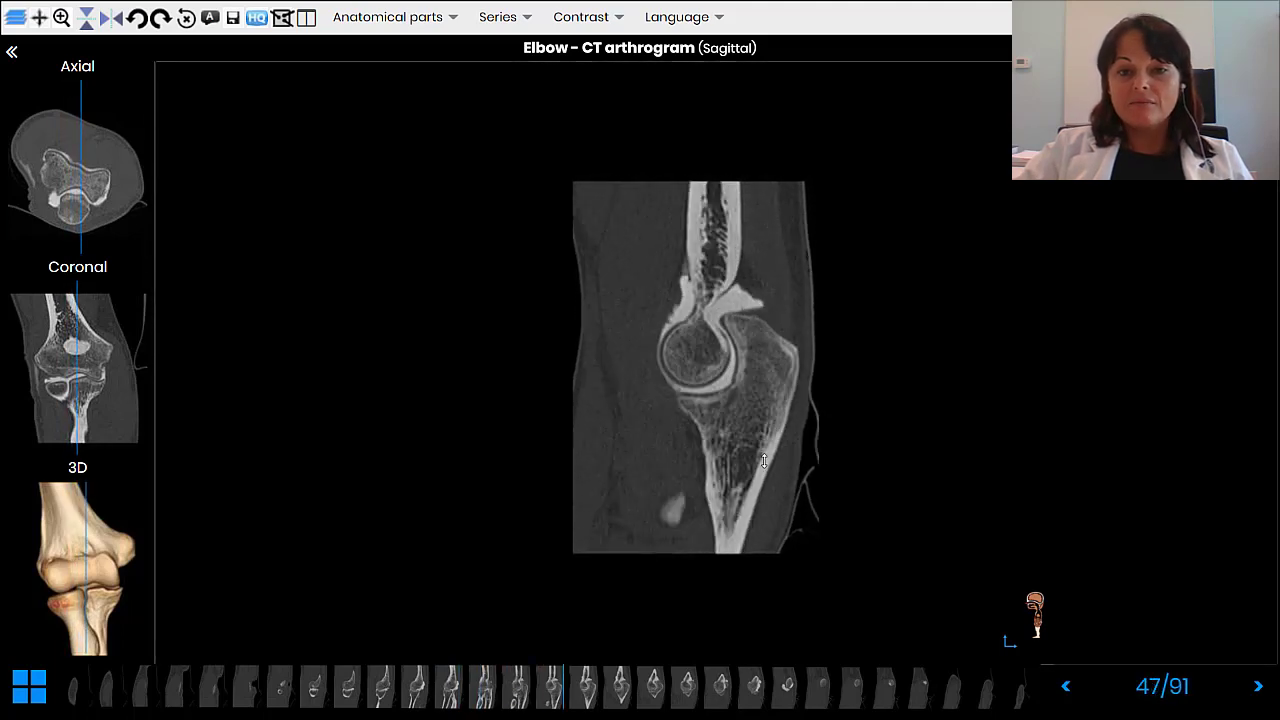
scroll(763, 461, "down", 1)
scroll(763, 461, "down", 1)
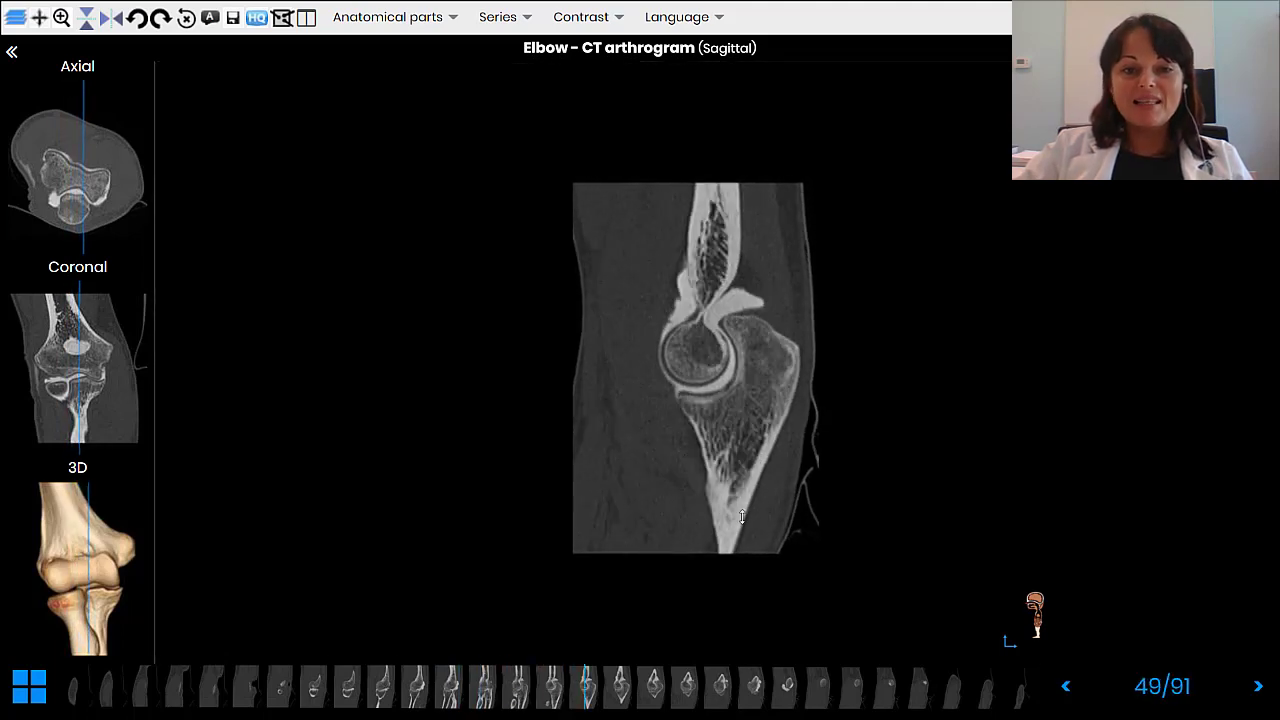
scroll(727, 408, "down", 3)
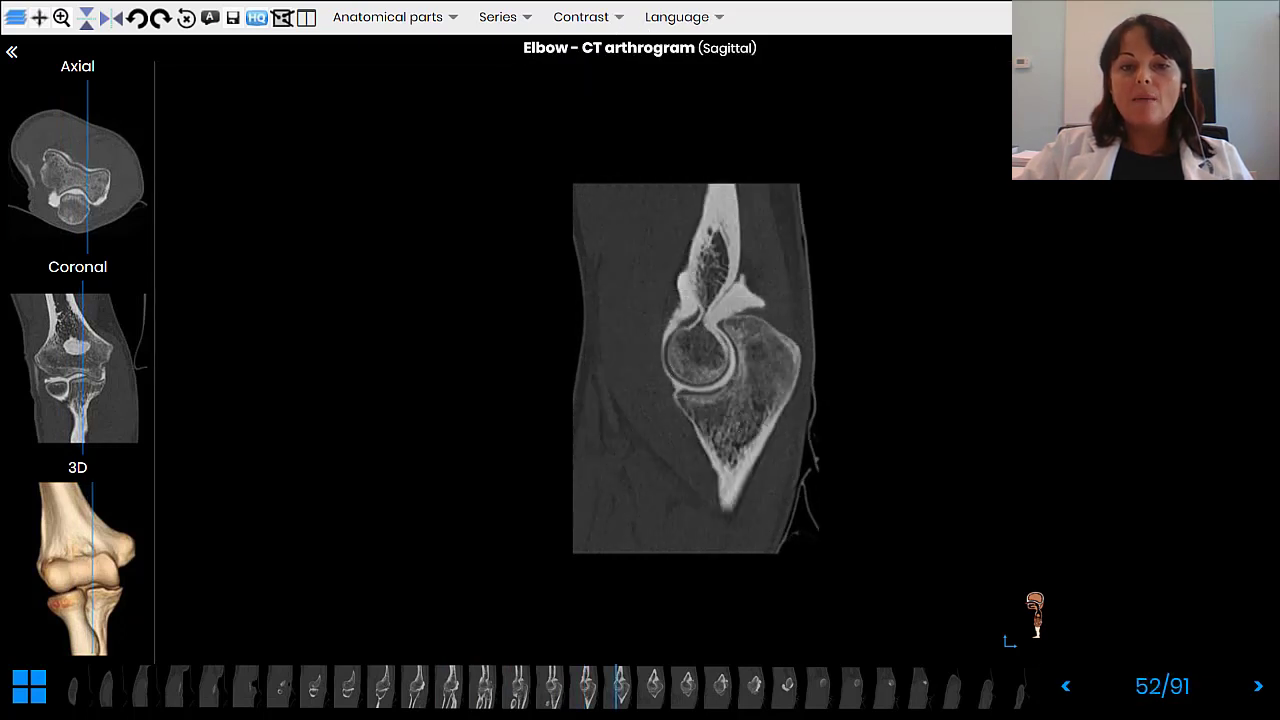
Leave full screen and open the related MRI elbow module in full-screen view.
key("Escape")
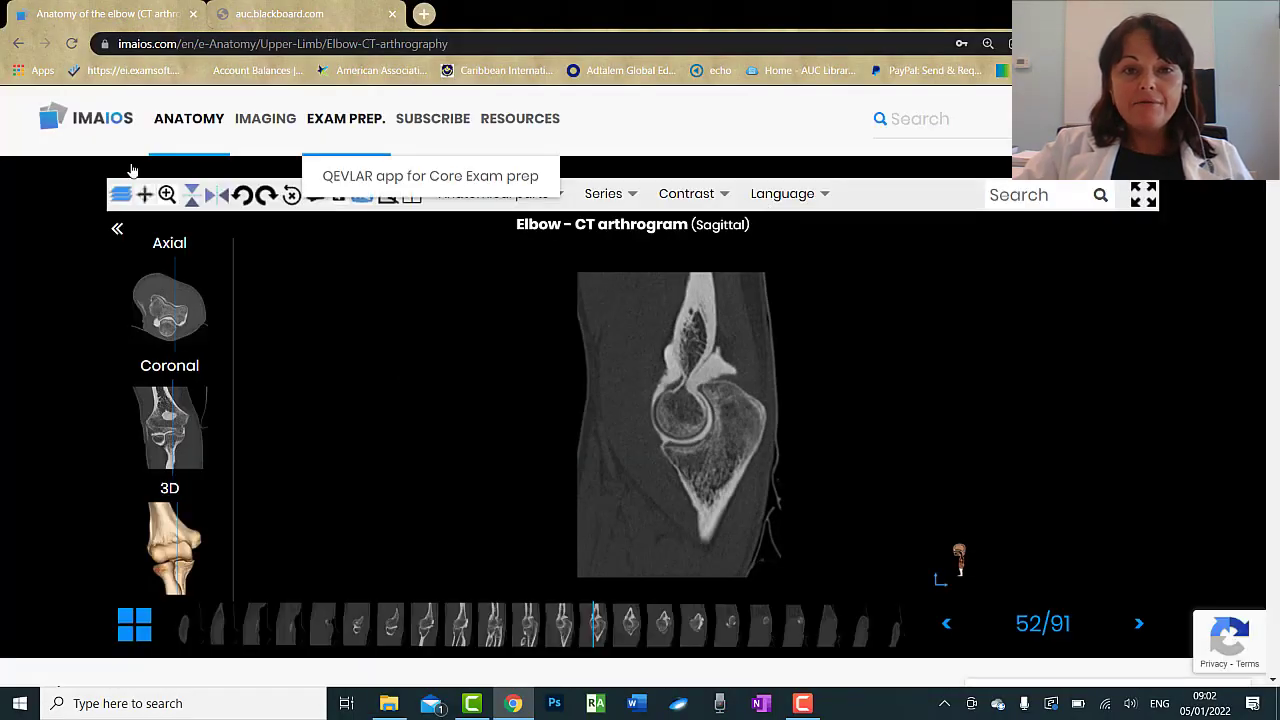
scroll(954, 604, "down", 2)
scroll(954, 604, "down", 5)
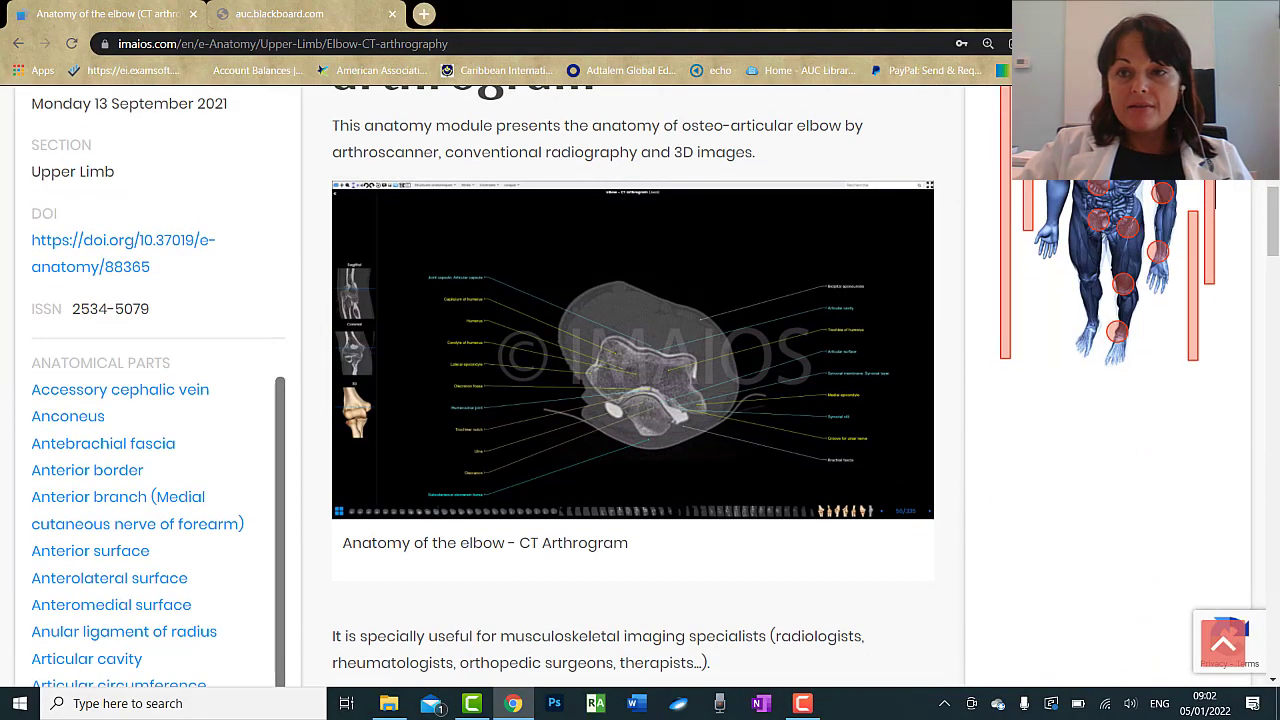
scroll(1117, 363, "up", 3)
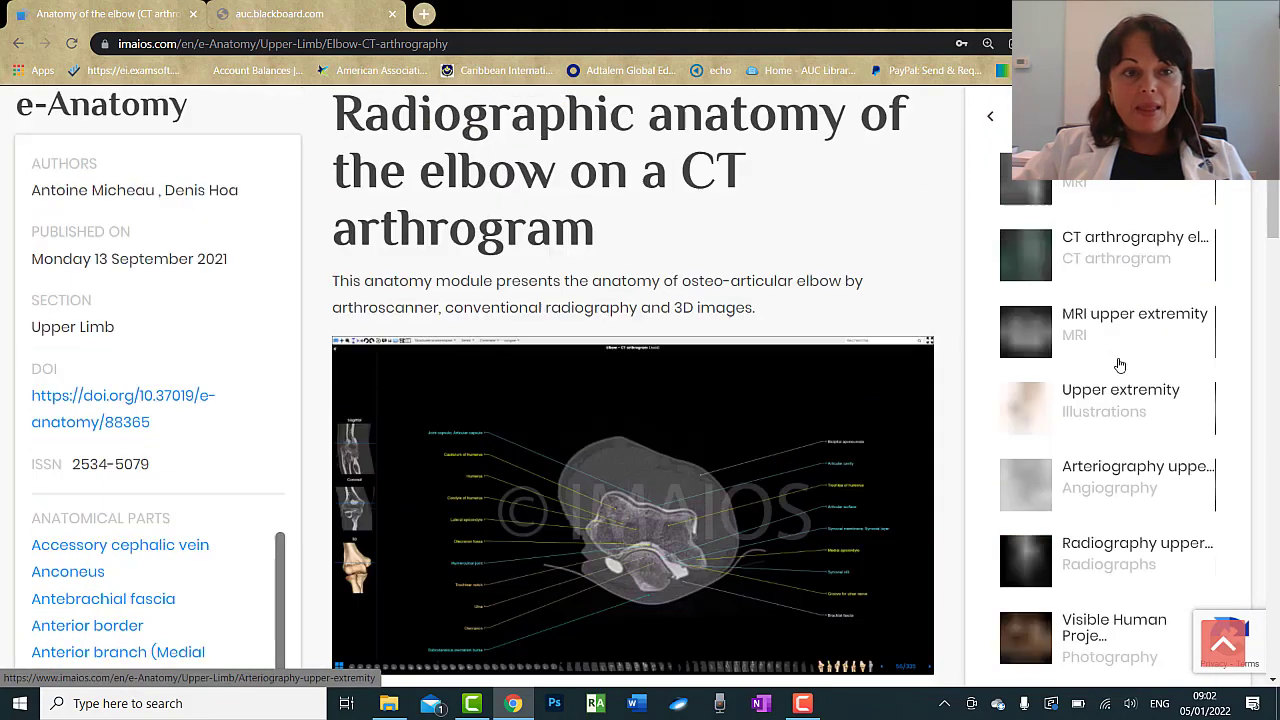
left_click(1097, 342)
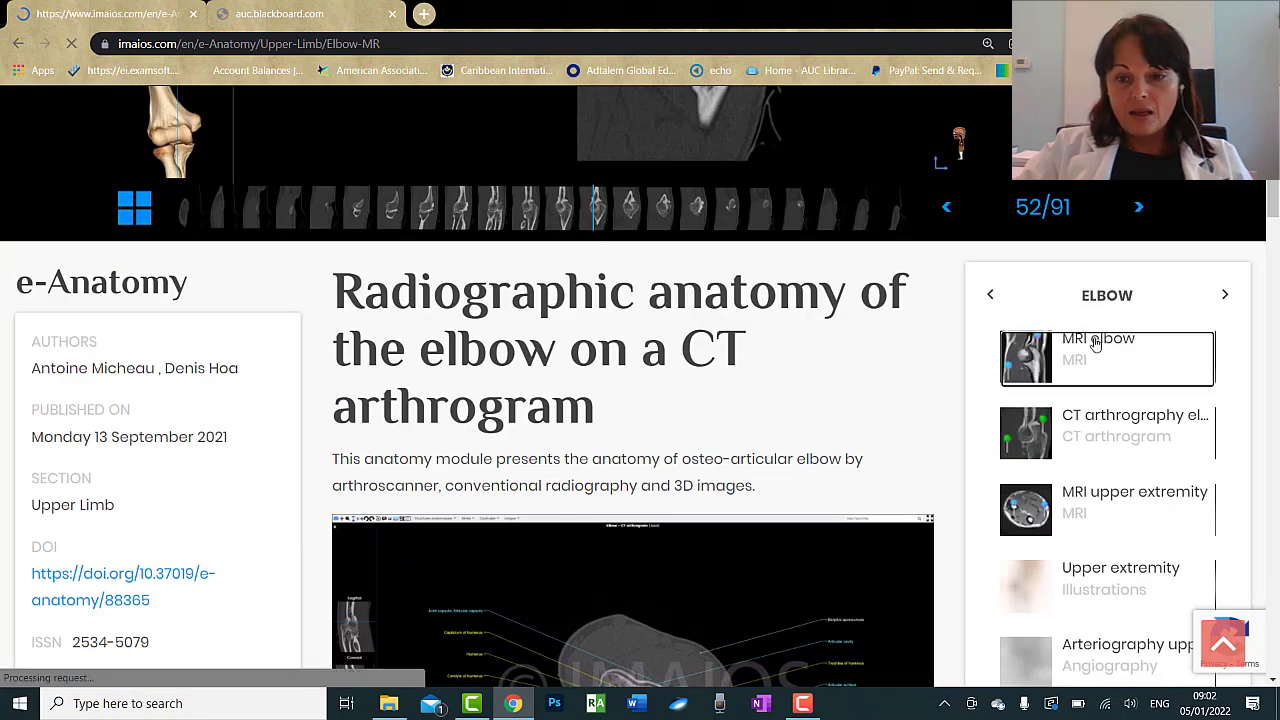
key("f")
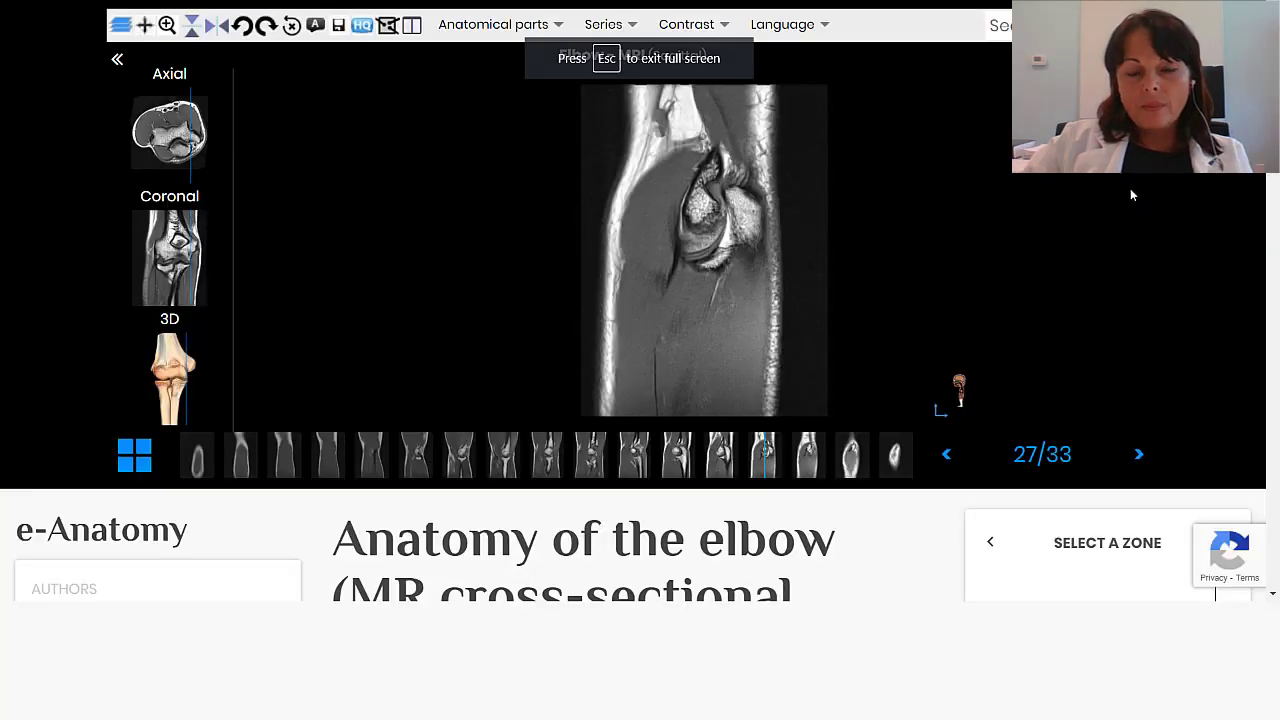
Browse the elbow MRI sagittal slices back and forth with the mouse wheel.
scroll(684, 310, "down", 3)
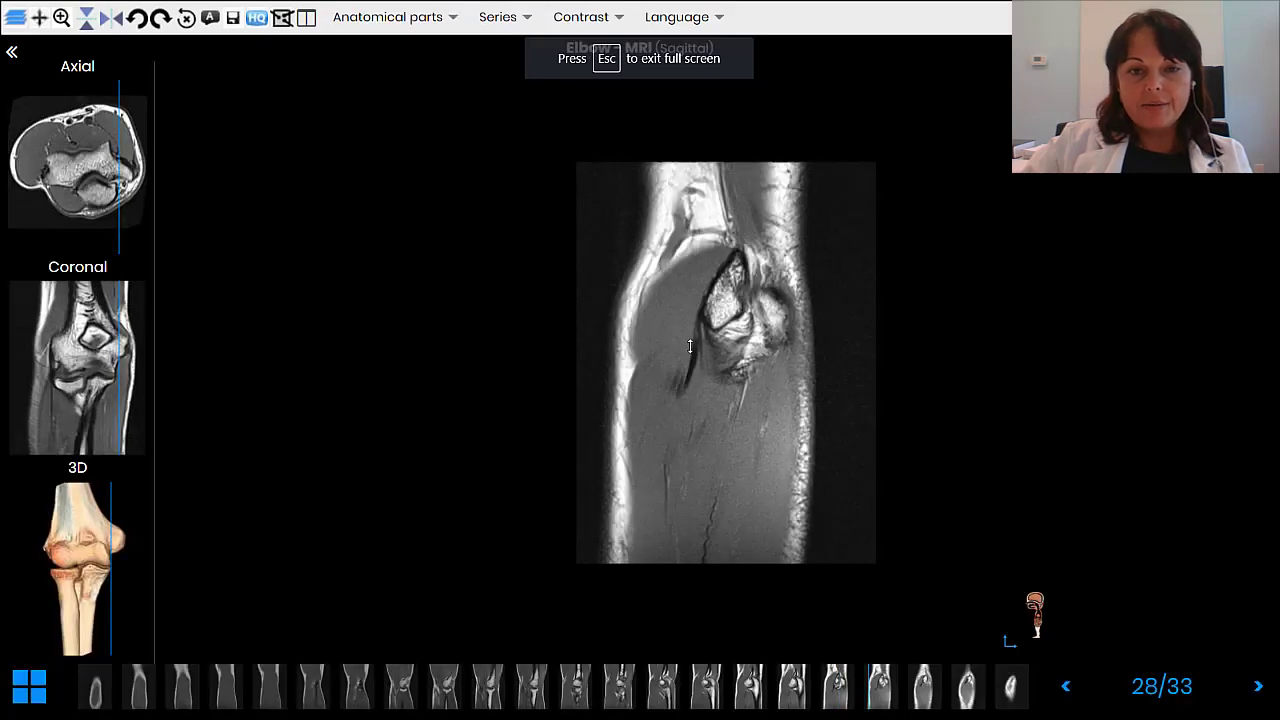
scroll(688, 330, "up", 3)
scroll(690, 346, "up", 4)
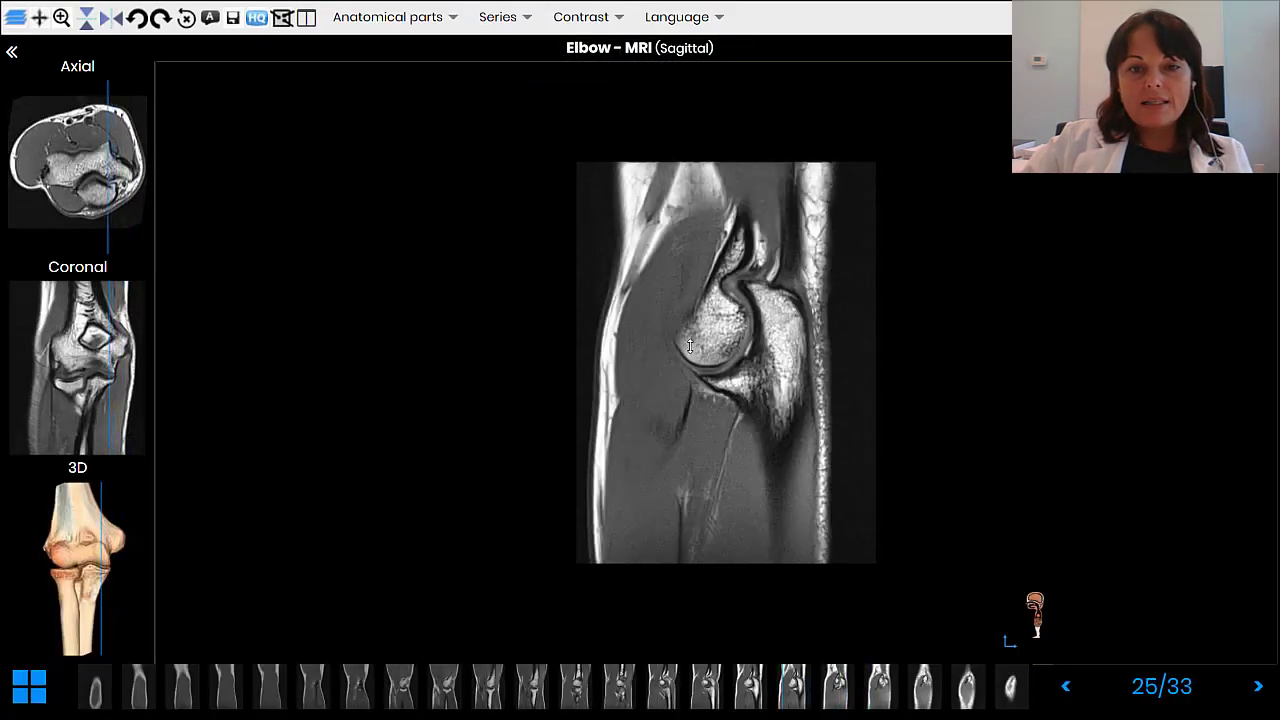
scroll(609, 346, "down", 3)
scroll(609, 346, "down", 2)
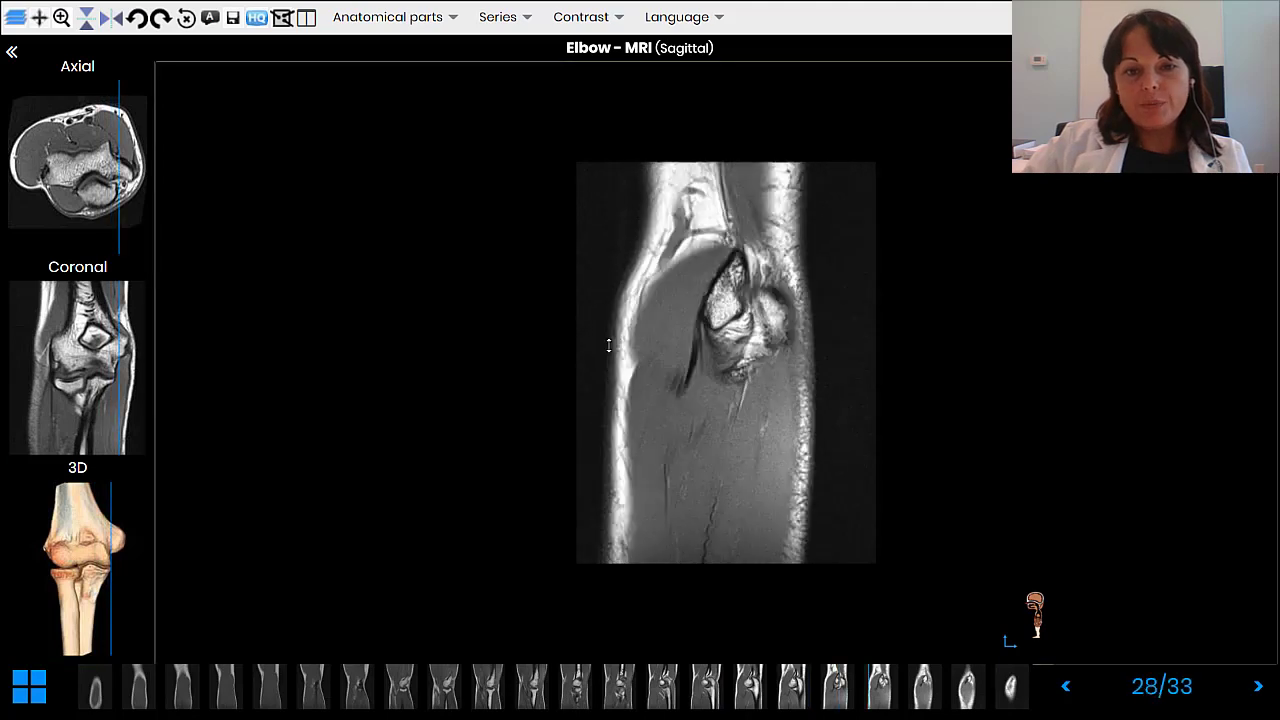
scroll(608, 400, "up", 3)
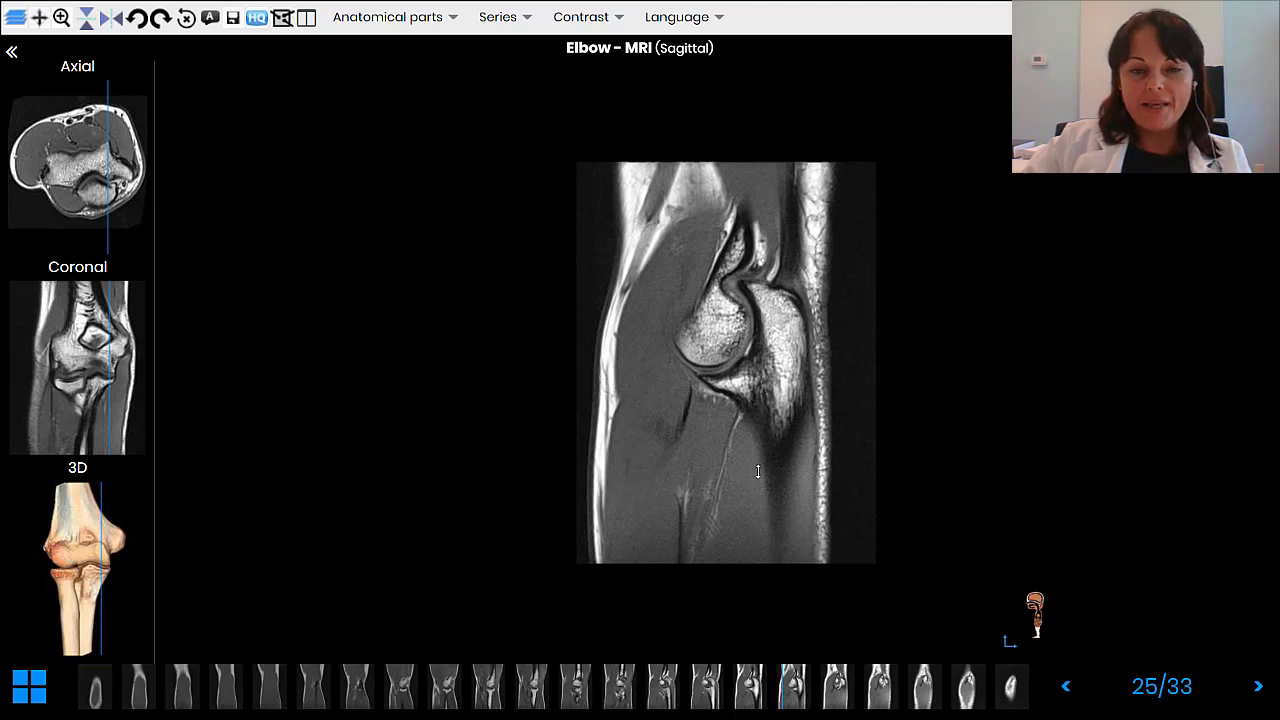
scroll(758, 471, "down", 1)
scroll(755, 466, "up", 2)
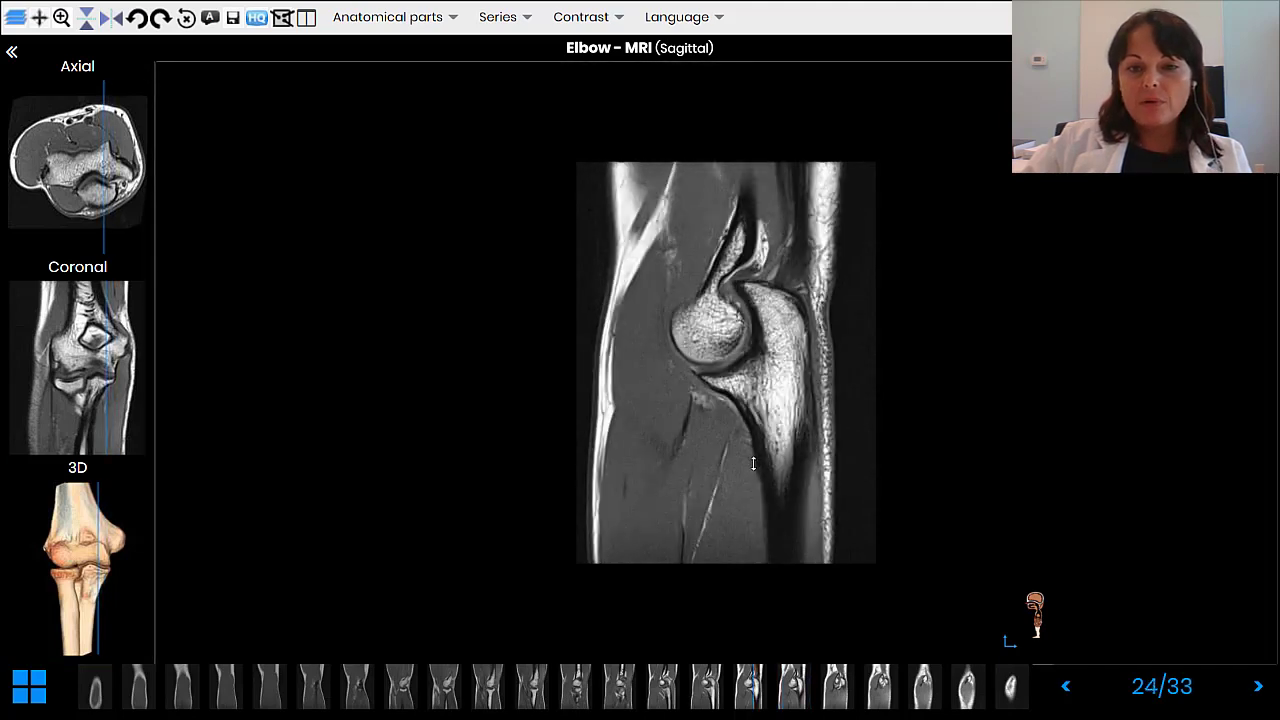
scroll(753, 463, "up", 3)
scroll(753, 463, "down", 2)
scroll(753, 462, "up", 1)
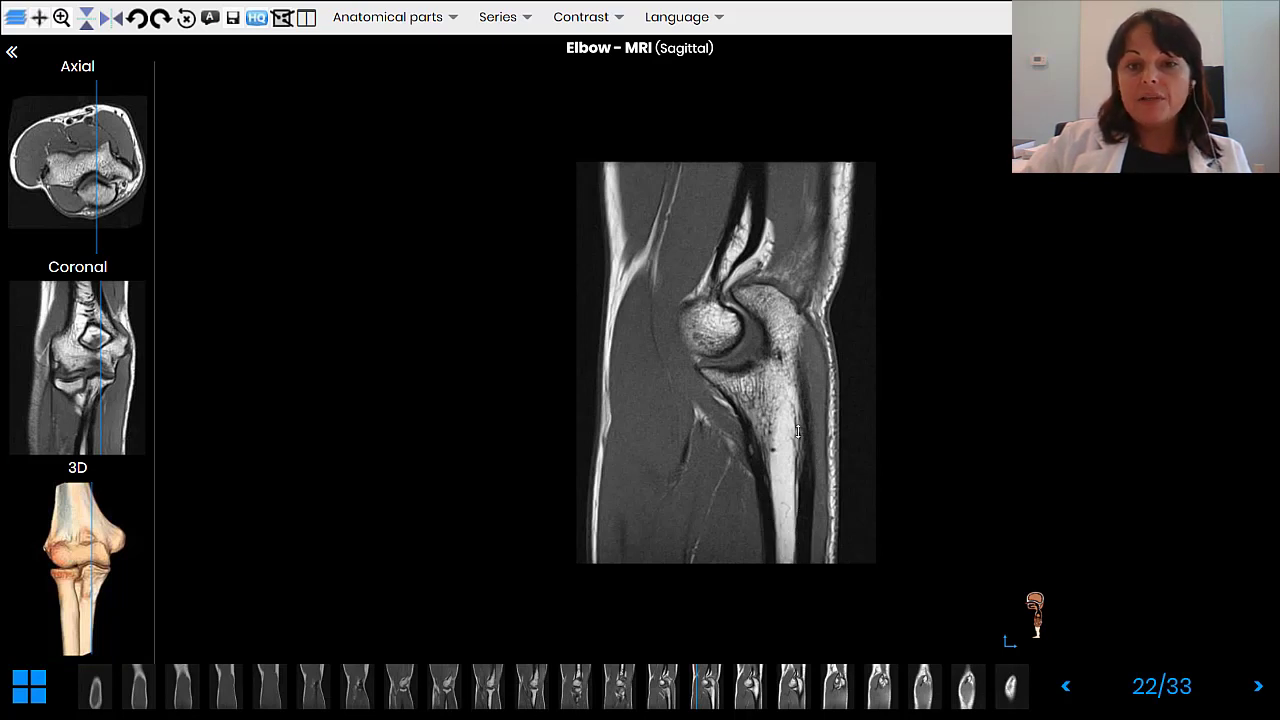
scroll(779, 420, "down", 1)
scroll(779, 420, "up", 2)
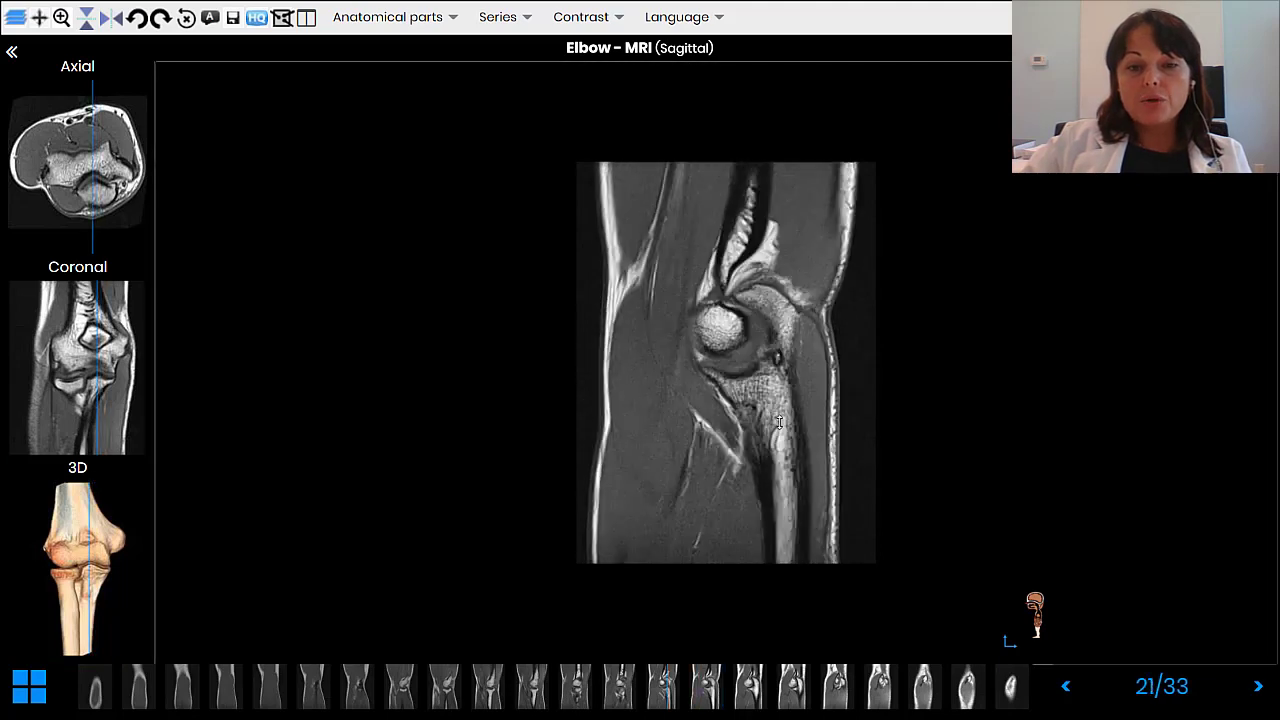
scroll(780, 422, "down", 2)
scroll(779, 422, "up", 2)
scroll(779, 422, "up", 2)
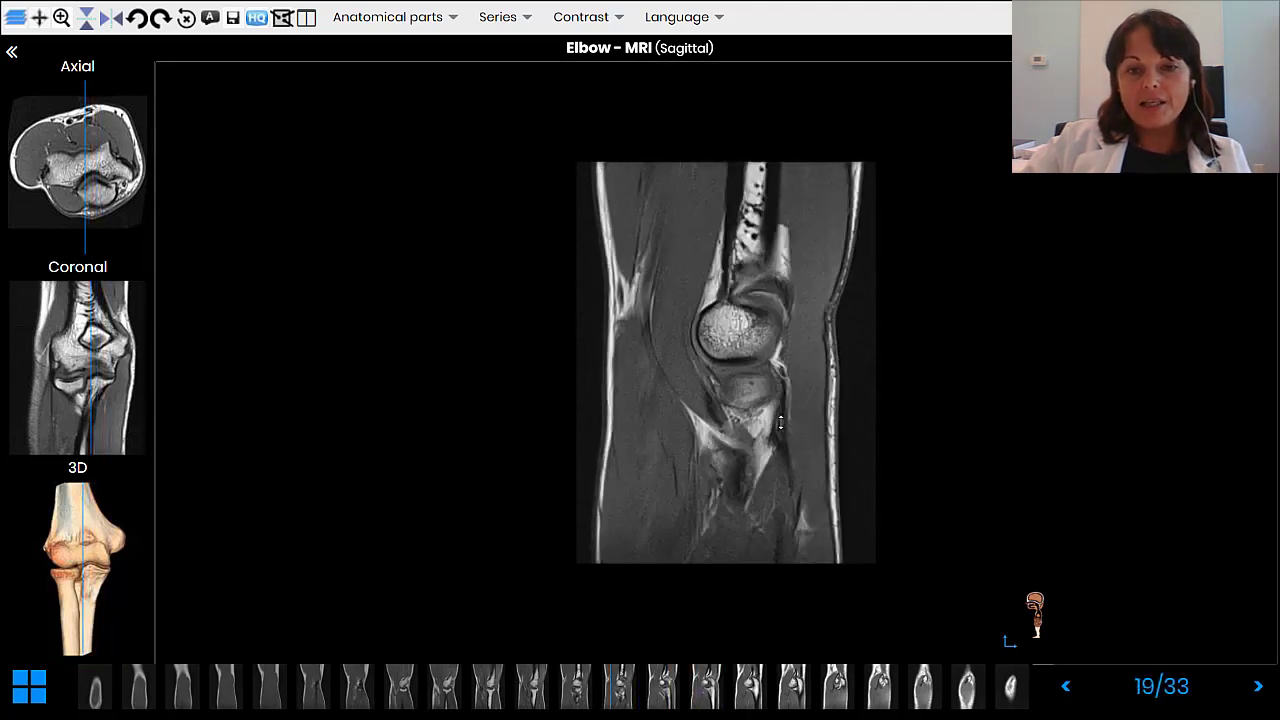
scroll(779, 422, "down", 2)
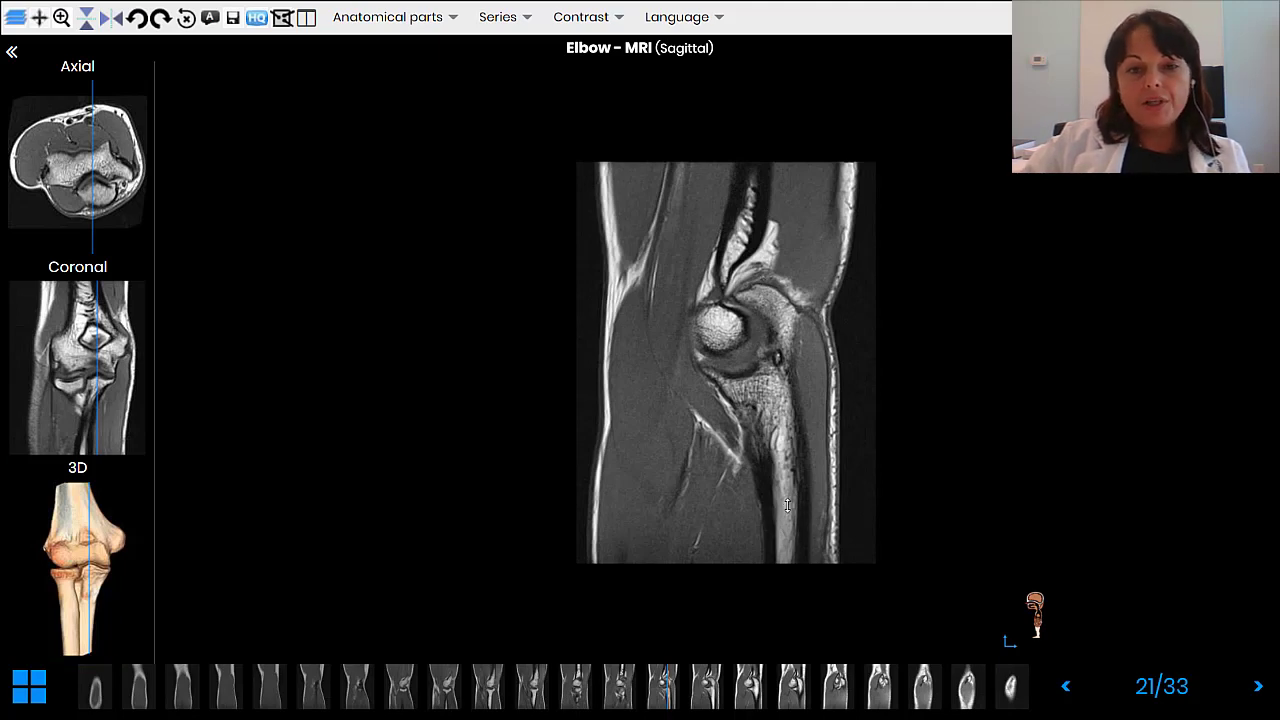
scroll(724, 451, "down", 4)
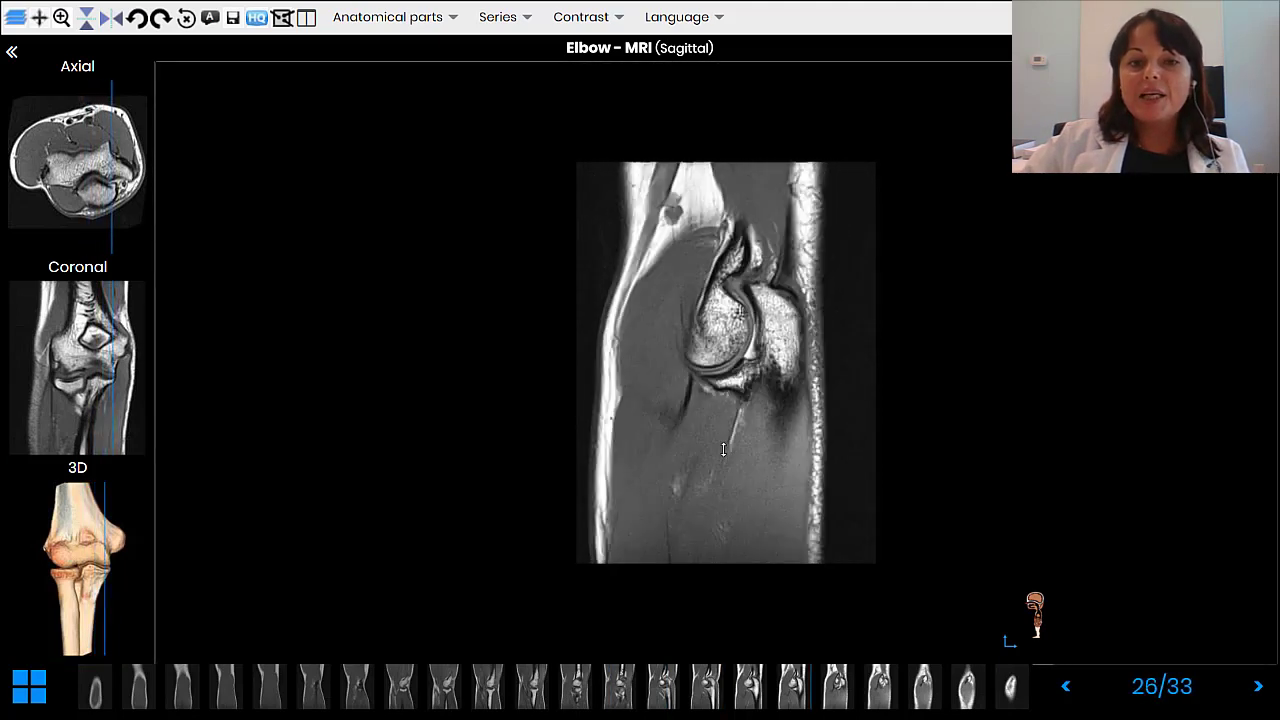
scroll(724, 451, "up", 6)
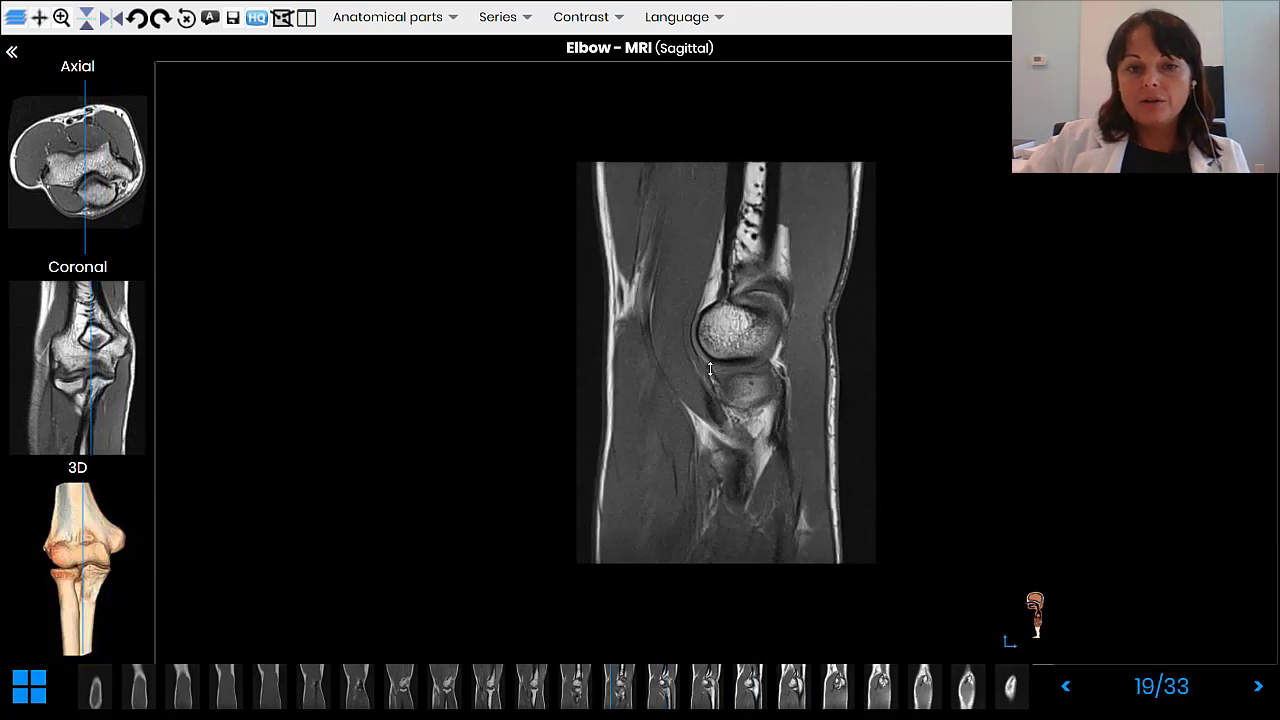
scroll(710, 369, "down", 2)
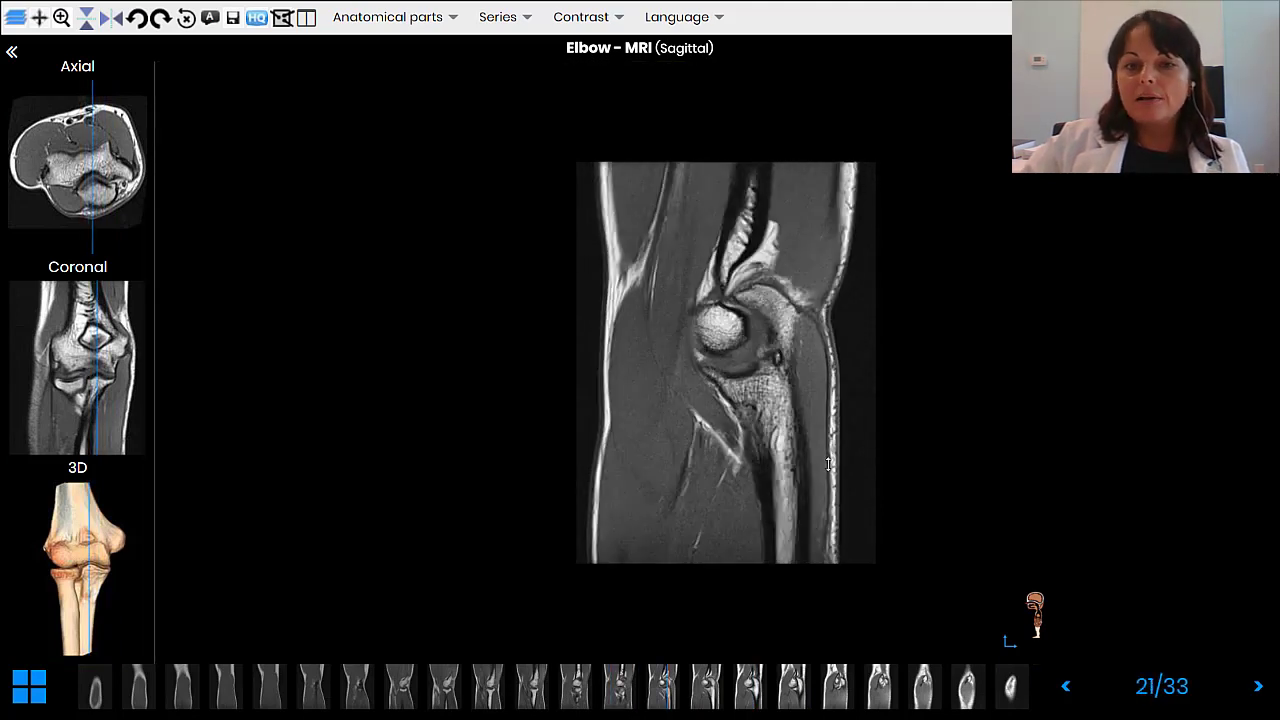
scroll(828, 464, "up", 7)
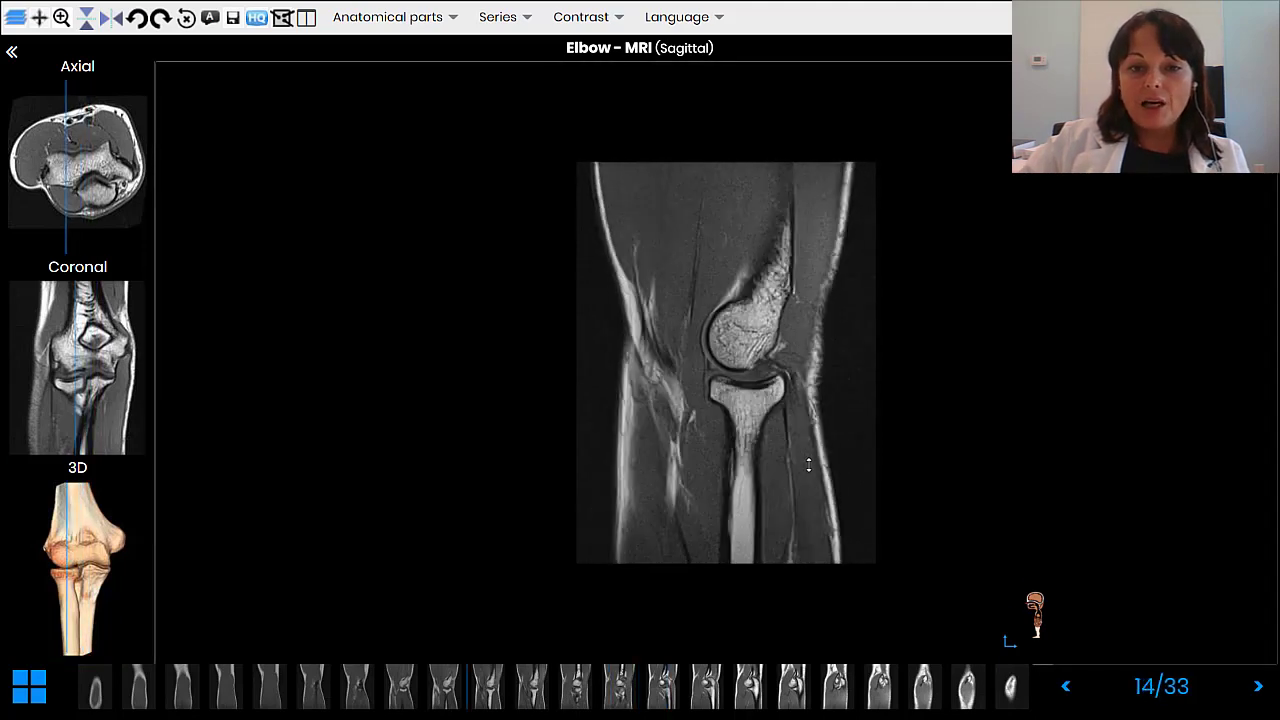
scroll(809, 464, "down", 8)
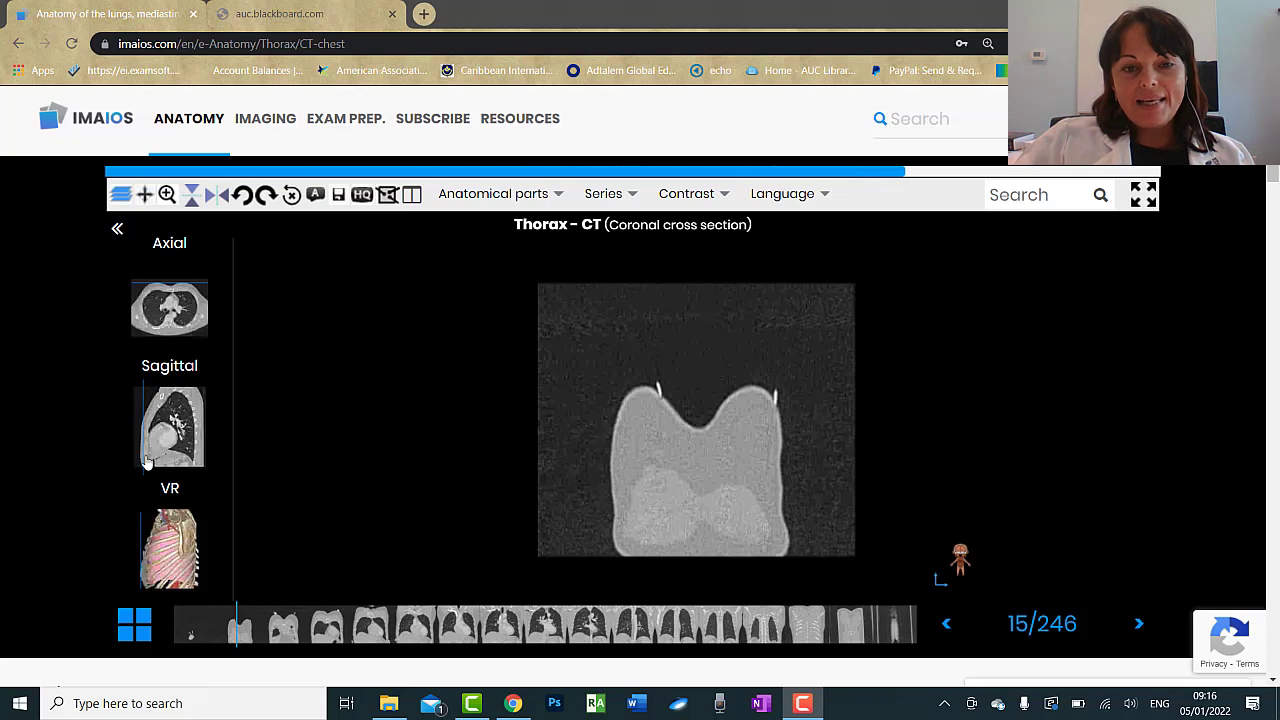
Advance the coronal thorax CT from about slice 40 to 75 of 246, then switch to sagittal.
scroll(326, 458, "down", 4)
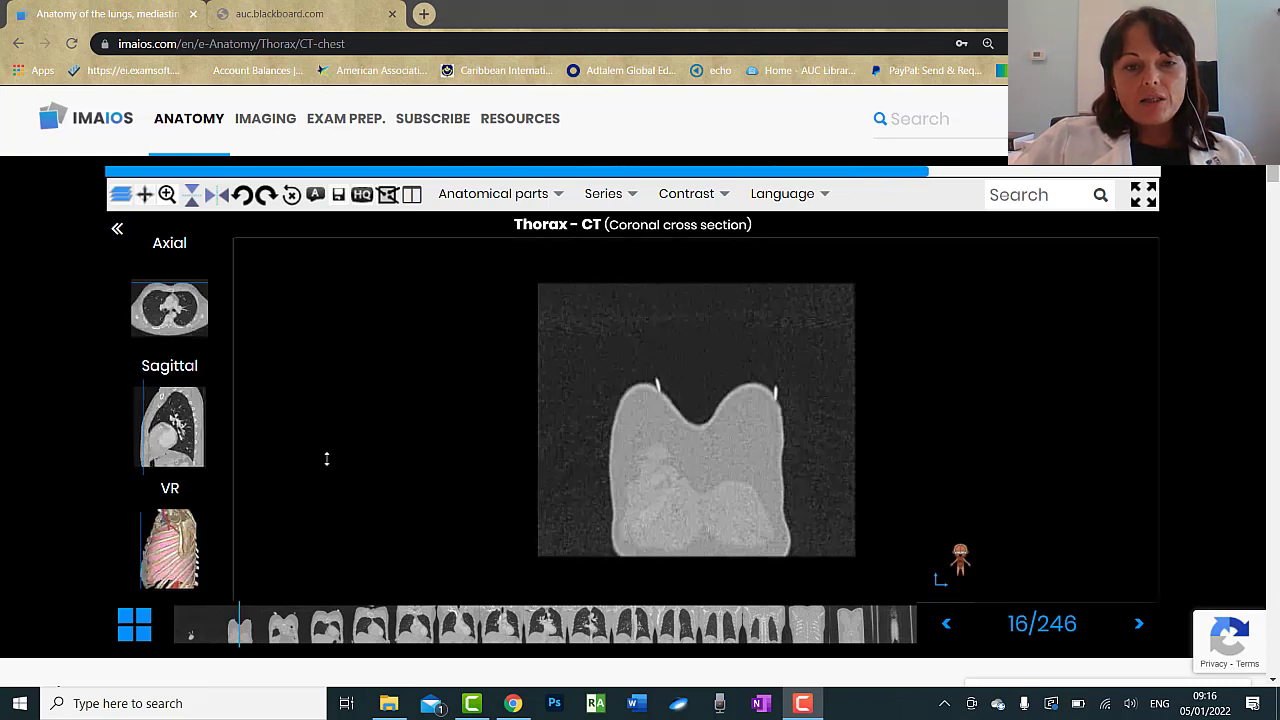
scroll(326, 458, "down", 2)
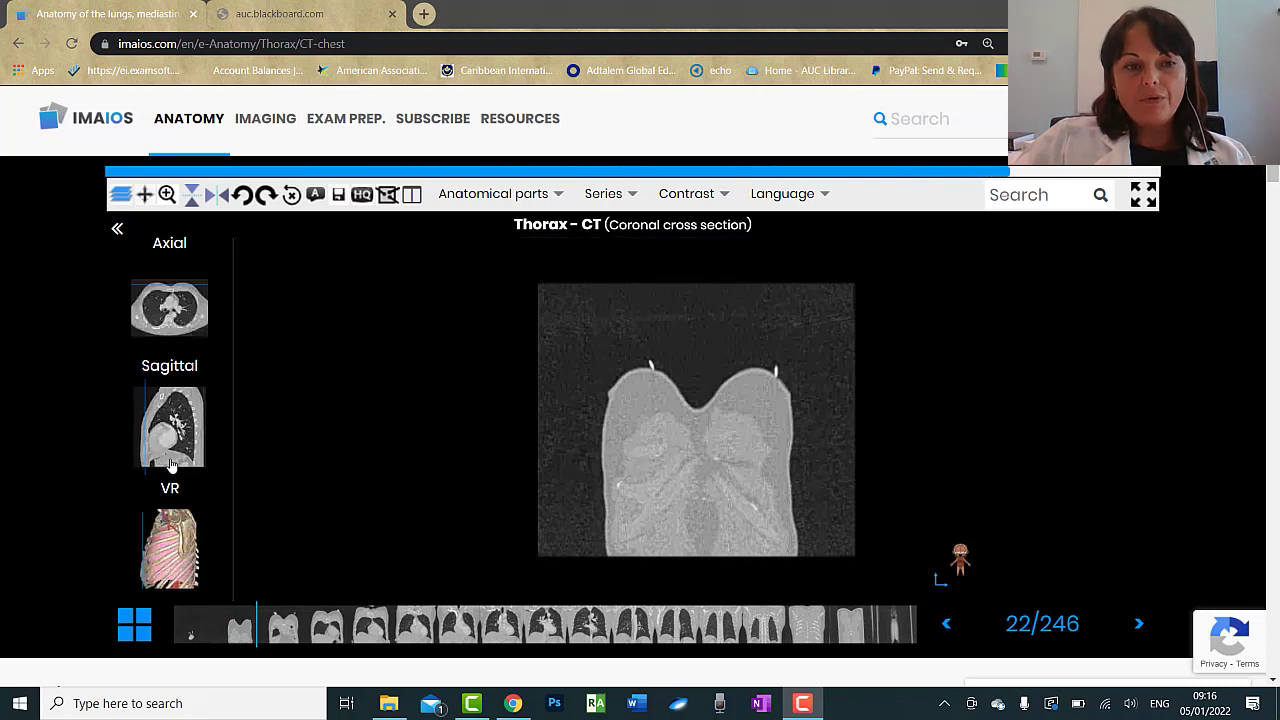
scroll(537, 494, "down", 3)
scroll(530, 480, "up", 3)
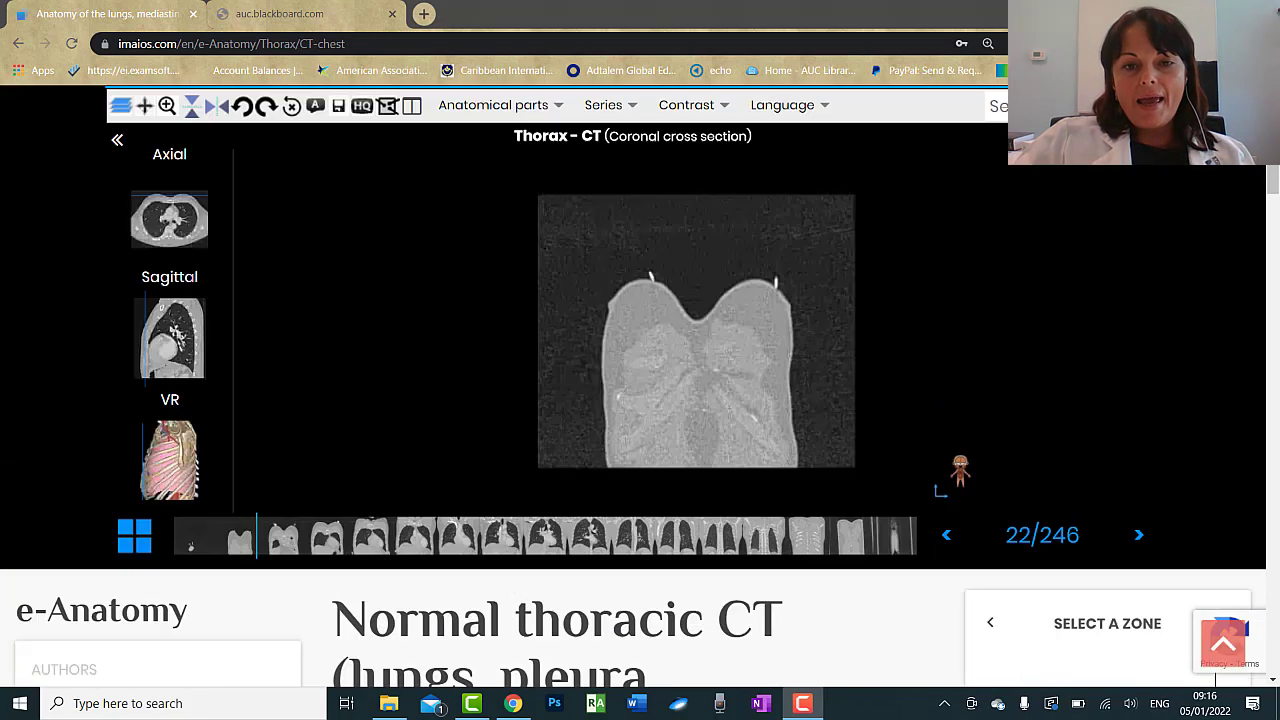
scroll(530, 471, "down", 6)
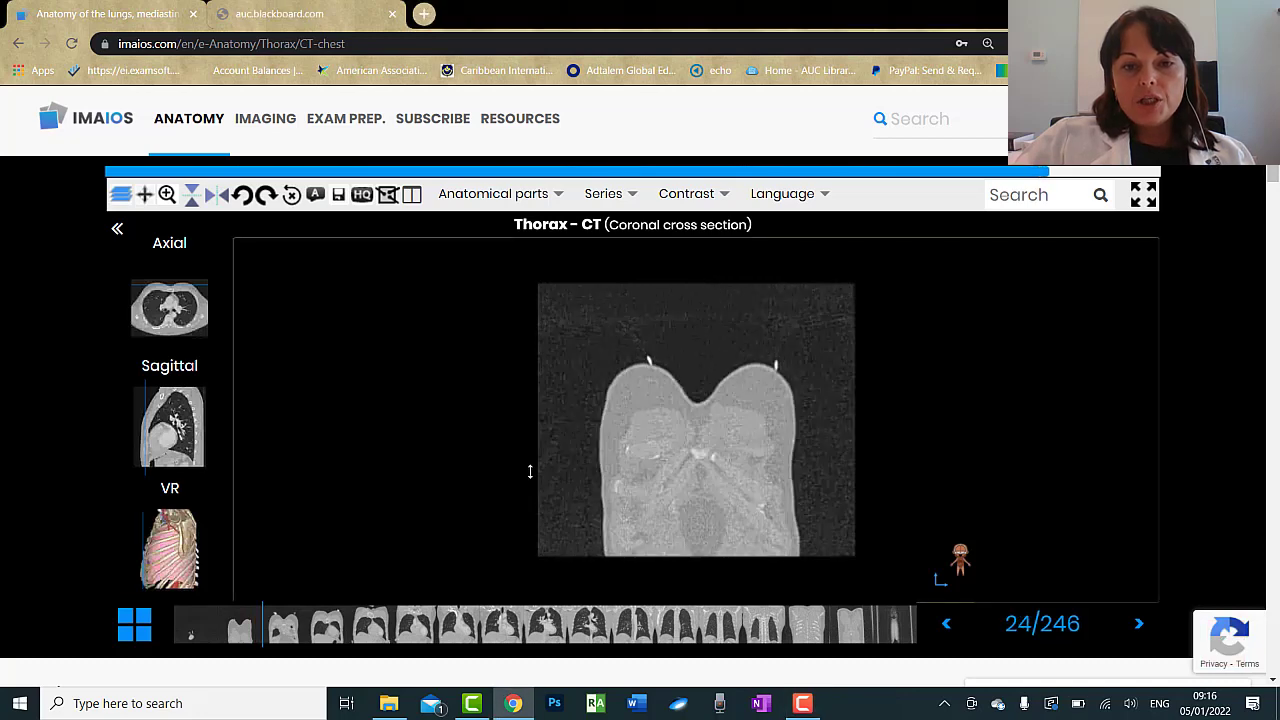
scroll(530, 471, "down", 12)
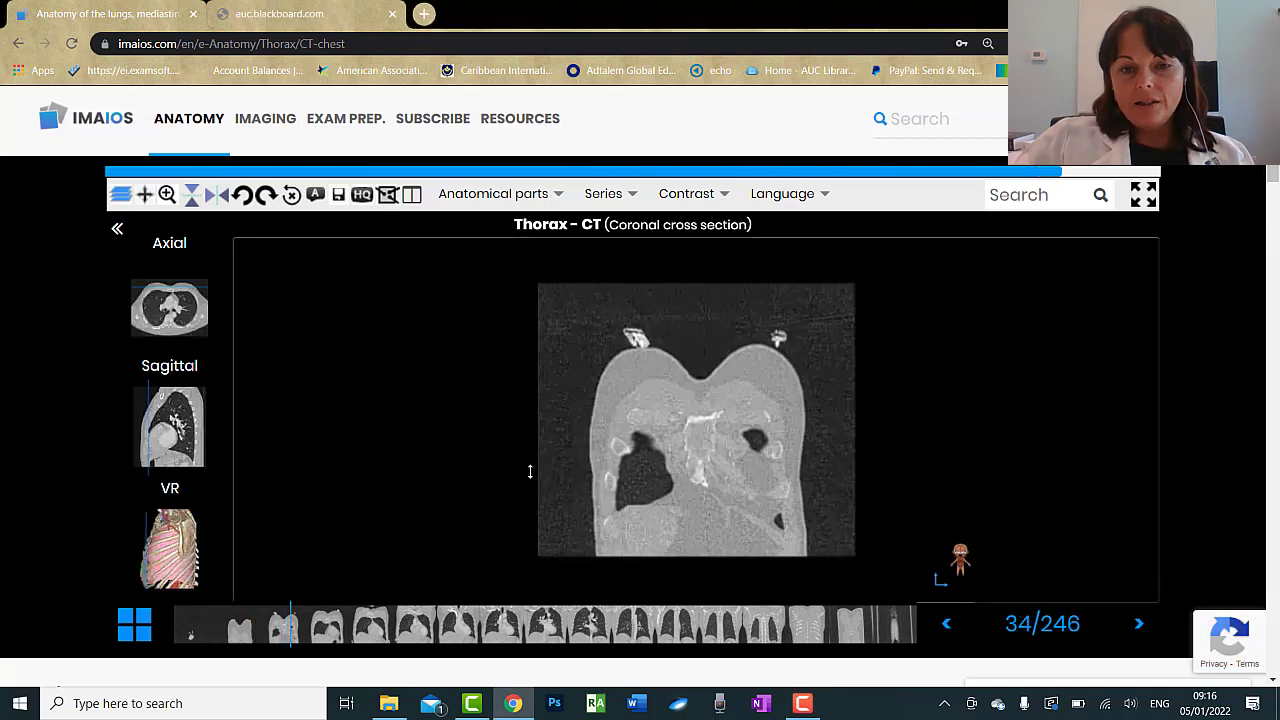
scroll(530, 471, "down", 7)
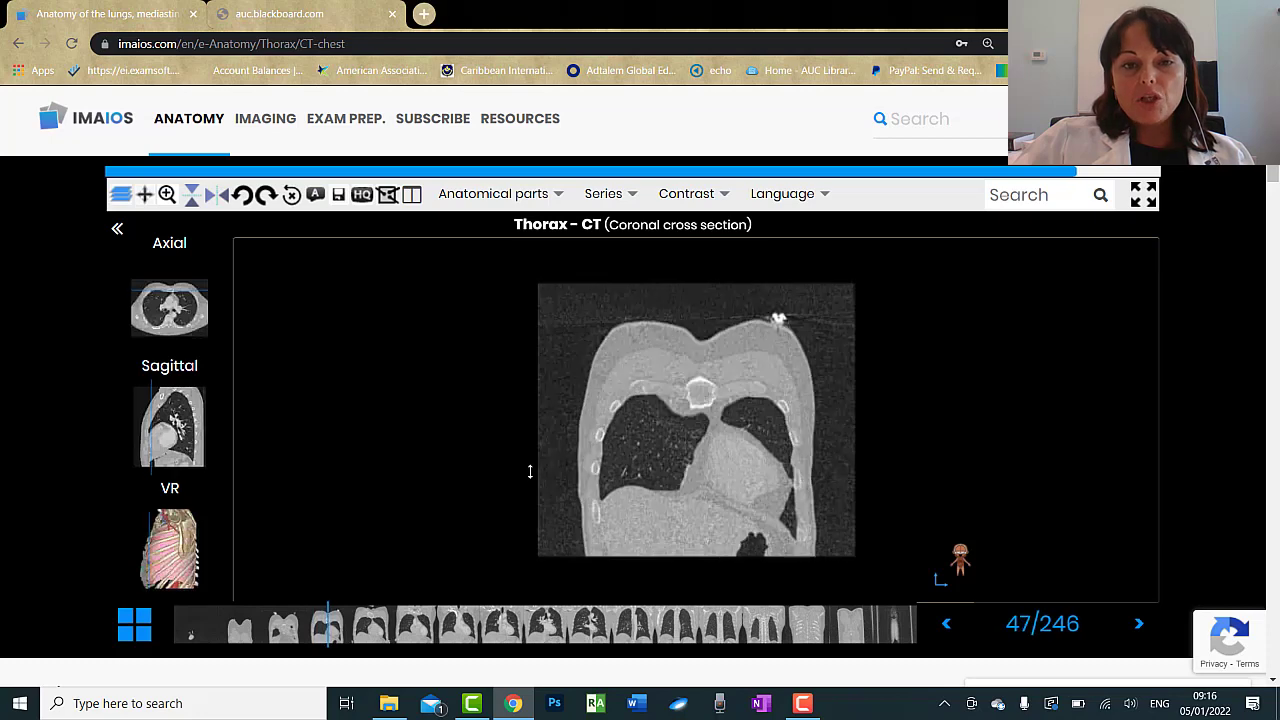
scroll(530, 471, "down", 2)
scroll(530, 471, "down", 14)
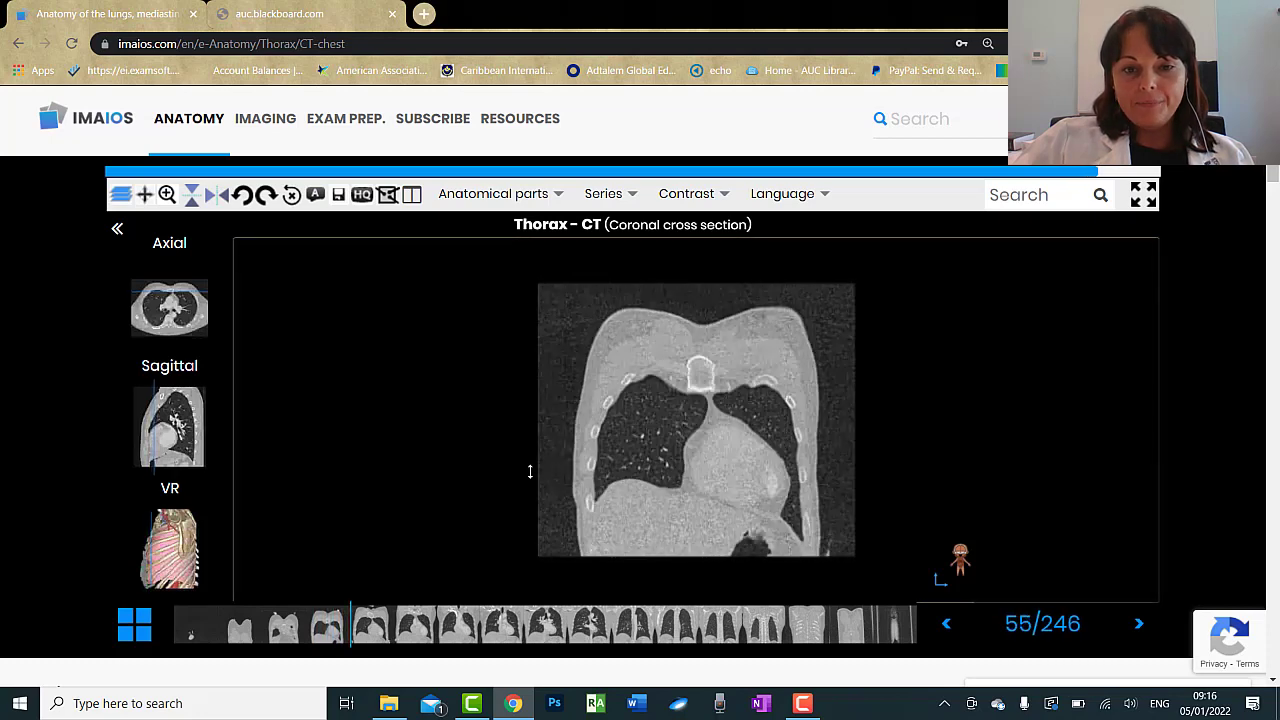
scroll(530, 471, "down", 11)
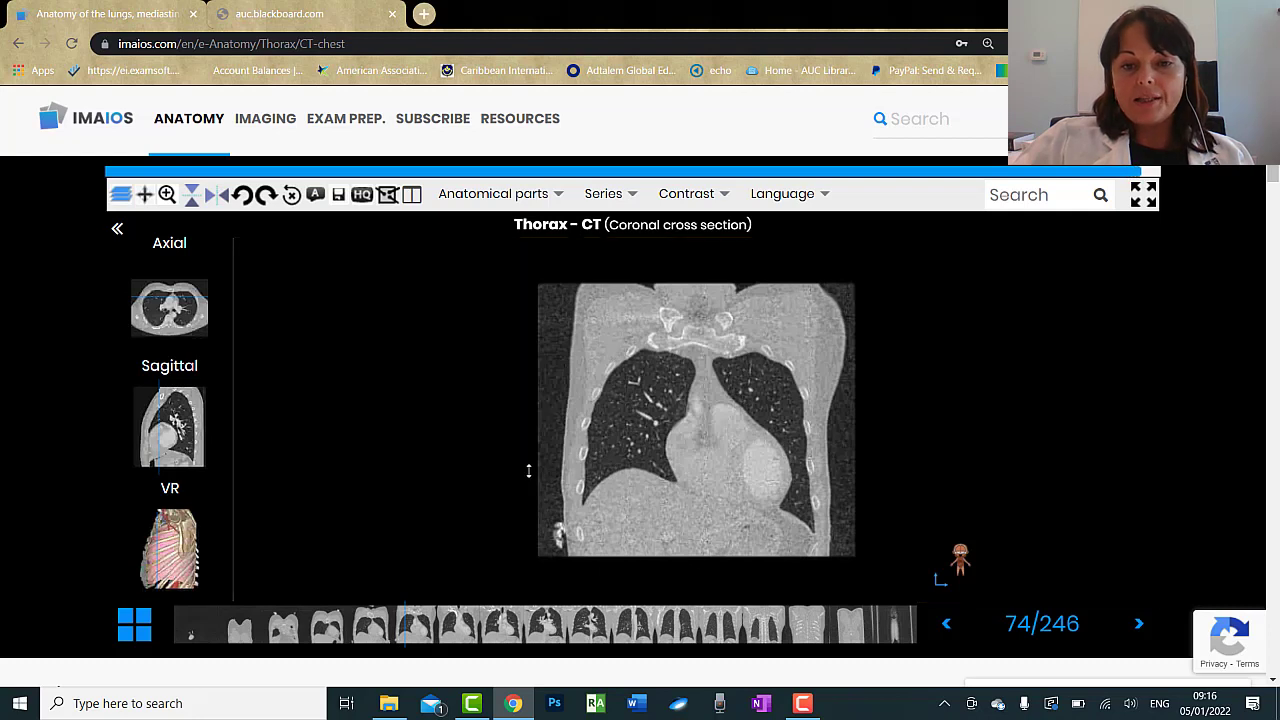
scroll(530, 471, "down", 1)
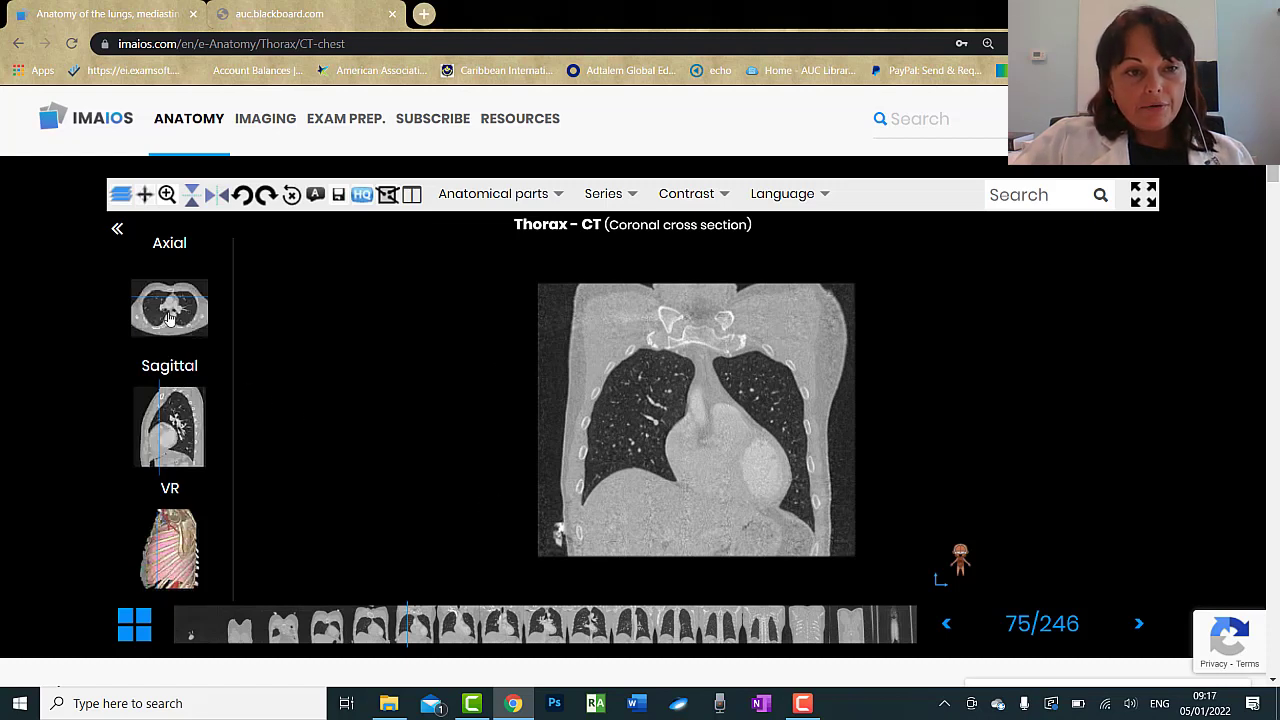
left_click(180, 437)
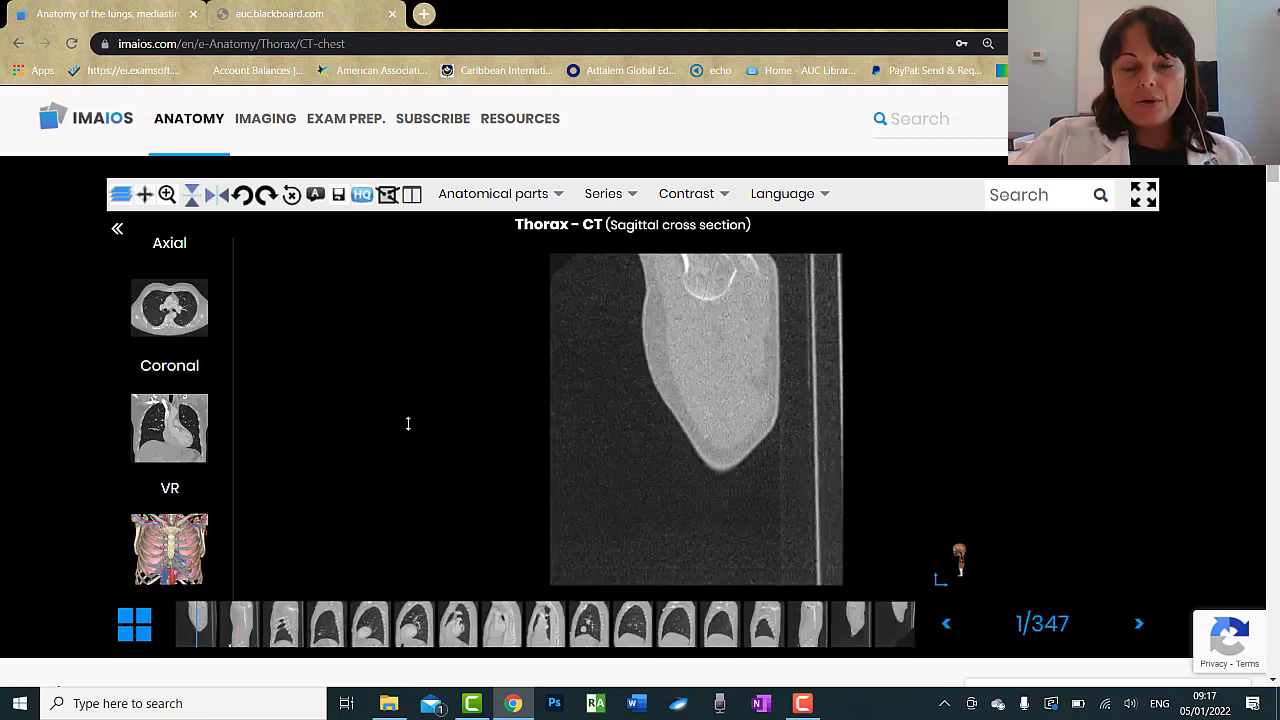
Step through the sagittal thorax CT to slice 221 of 347, then switch to the axial series.
left_click_drag(426, 409, 330, 483)
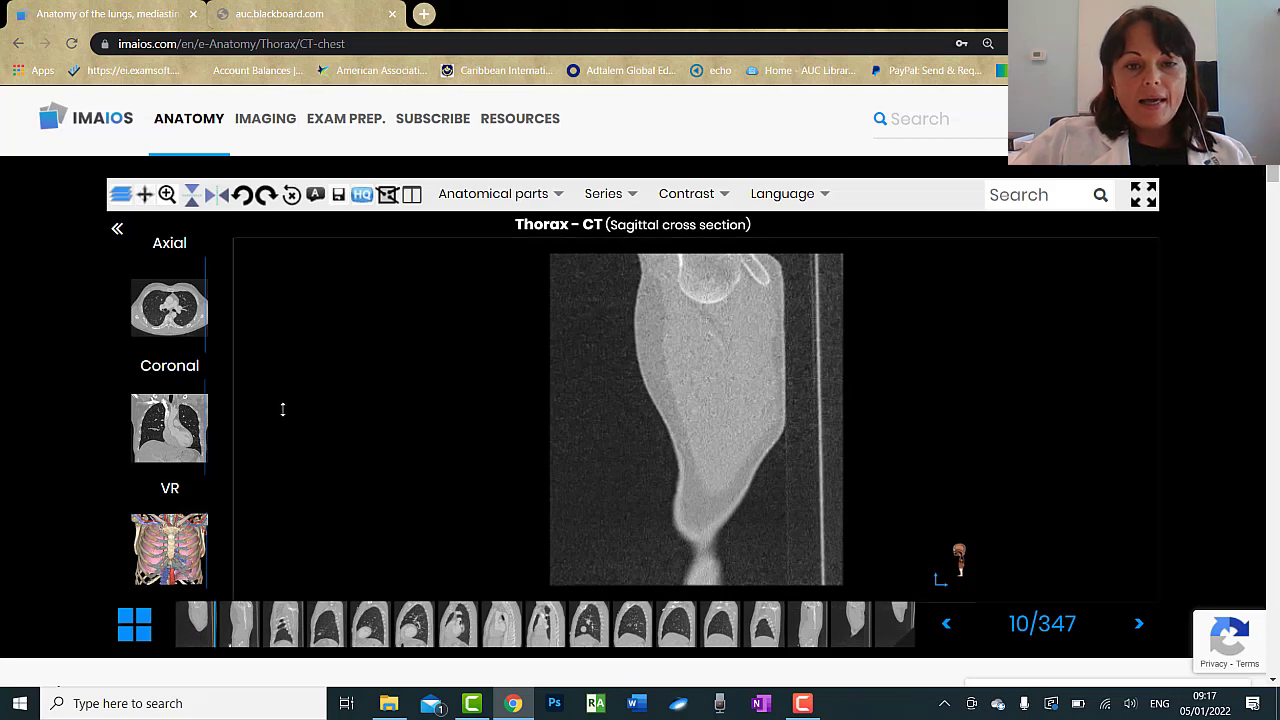
scroll(283, 409, "down", 4)
scroll(283, 409, "down", 11)
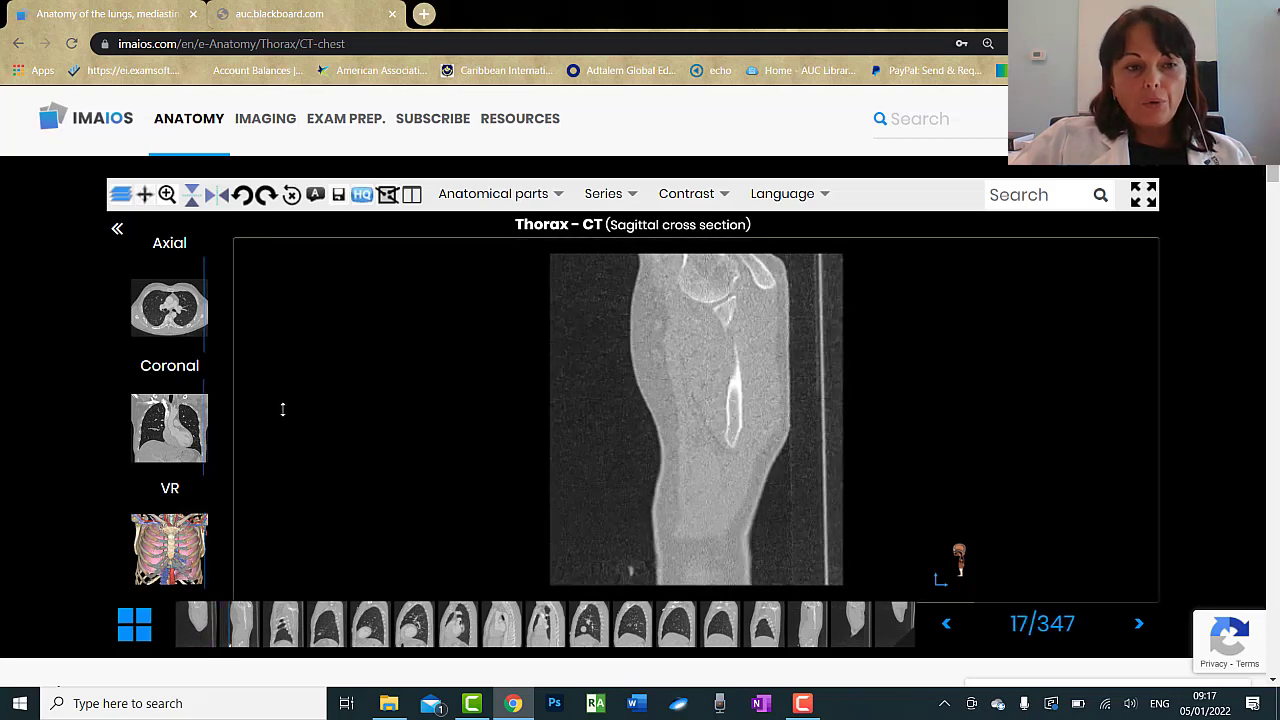
scroll(283, 409, "down", 7)
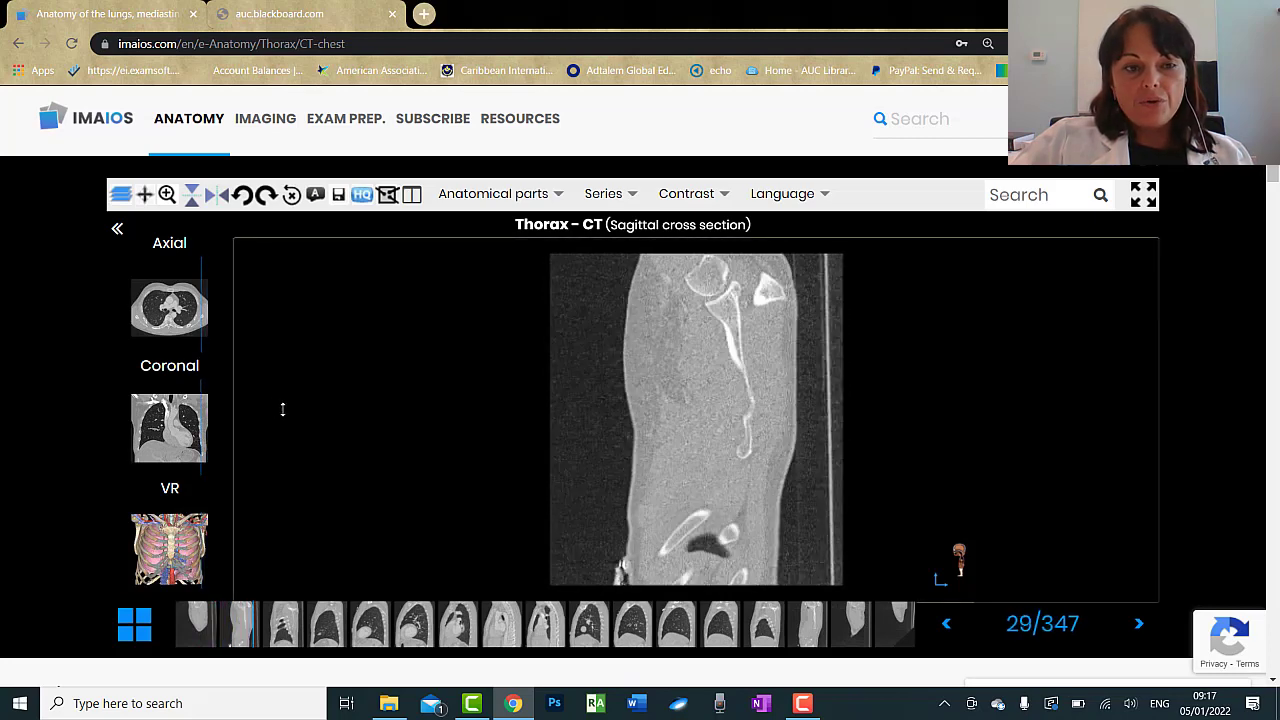
scroll(282, 410, "up", 2)
scroll(282, 410, "up", 16)
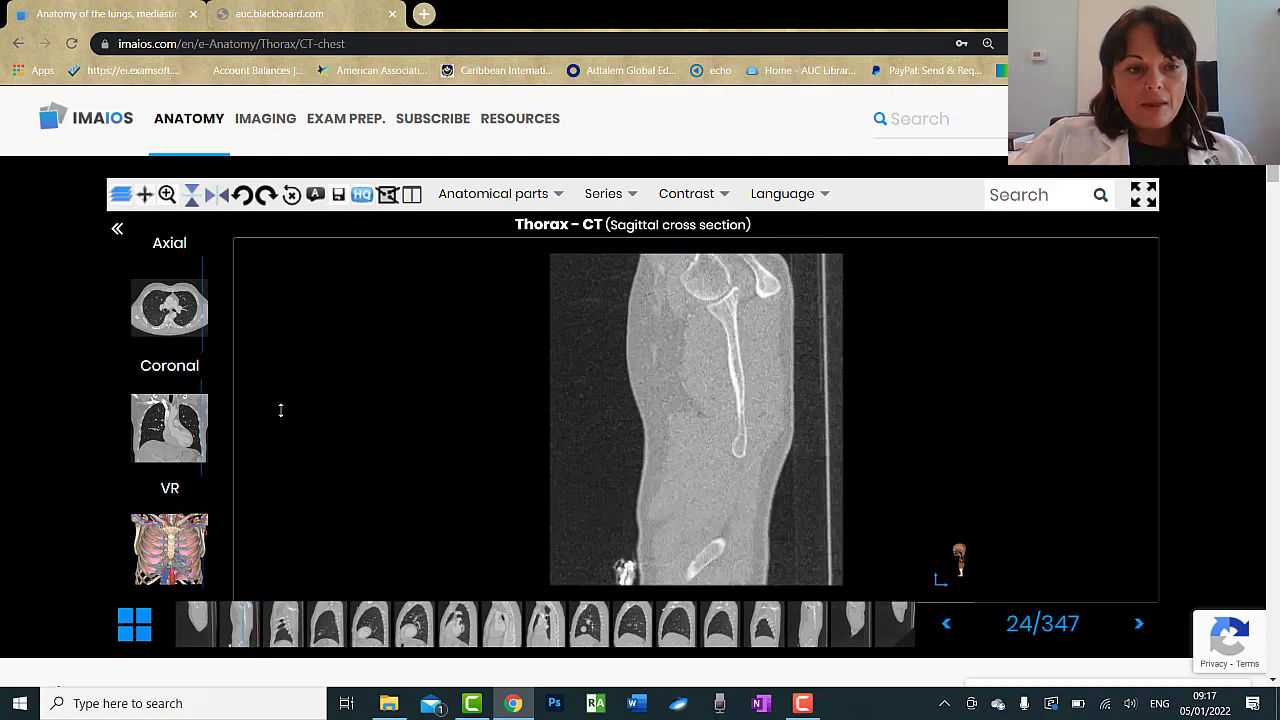
scroll(281, 409, "down", 19)
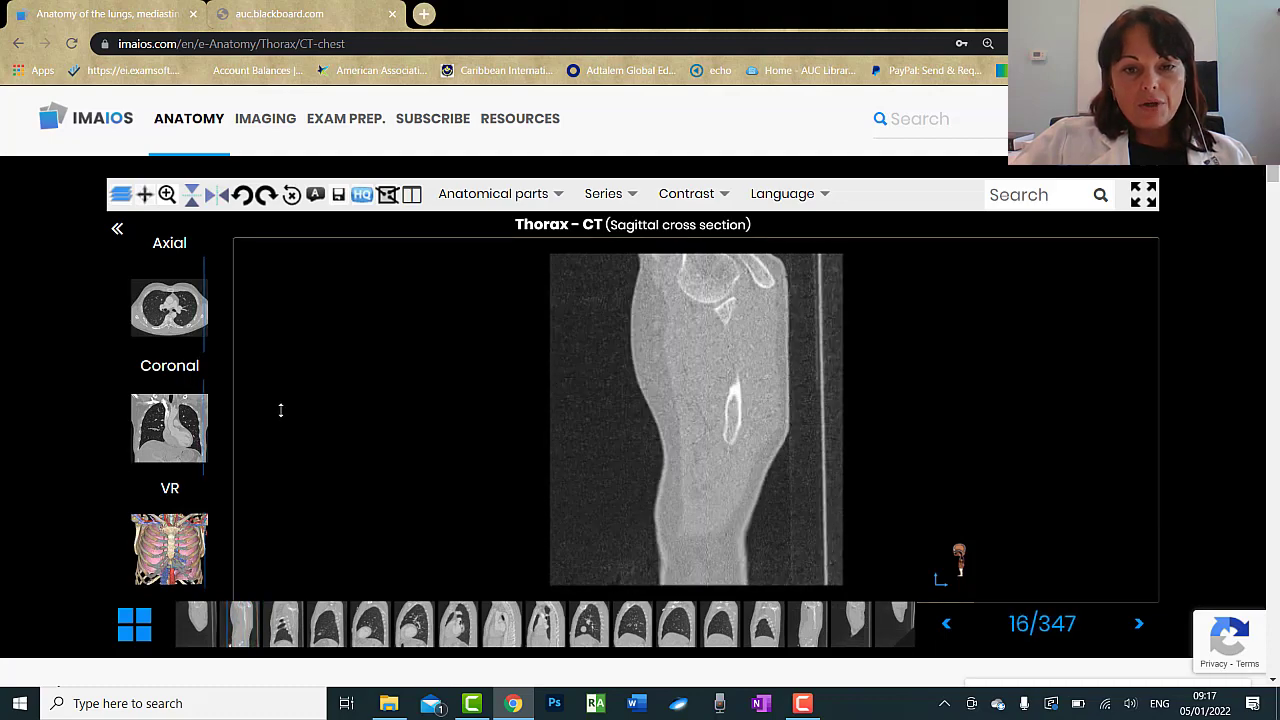
scroll(281, 409, "down", 20)
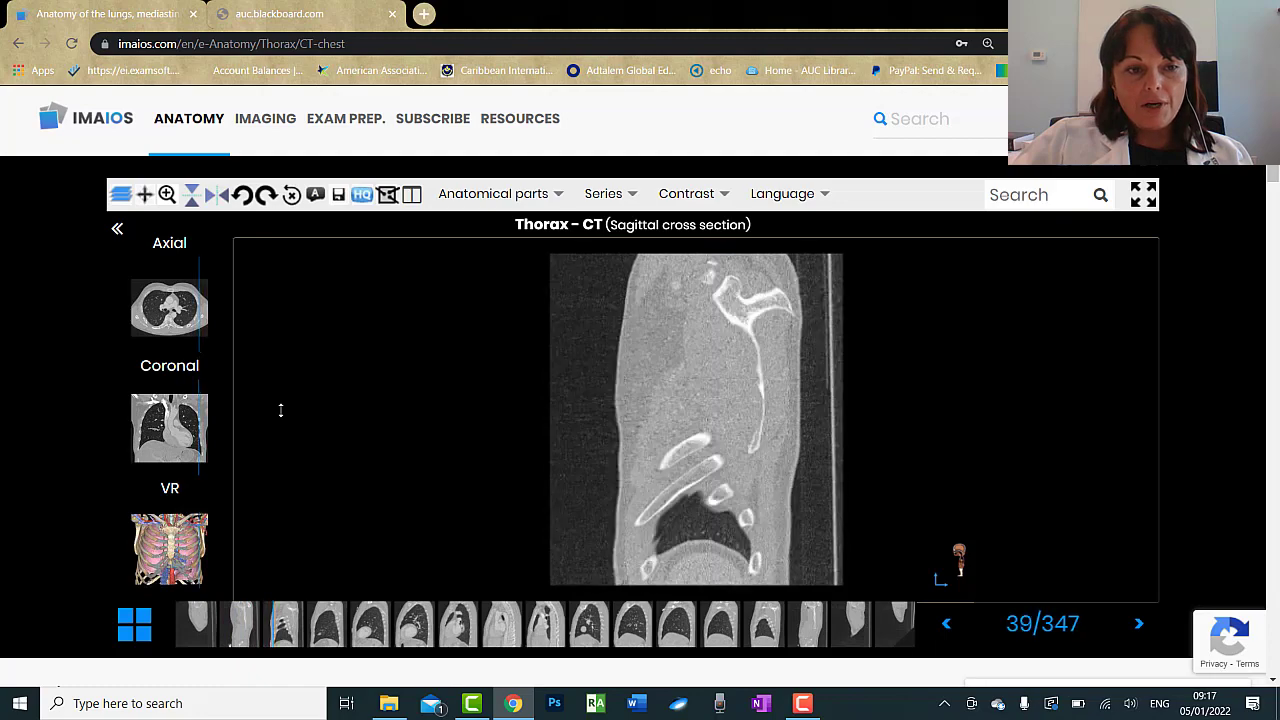
scroll(279, 410, "down", 18)
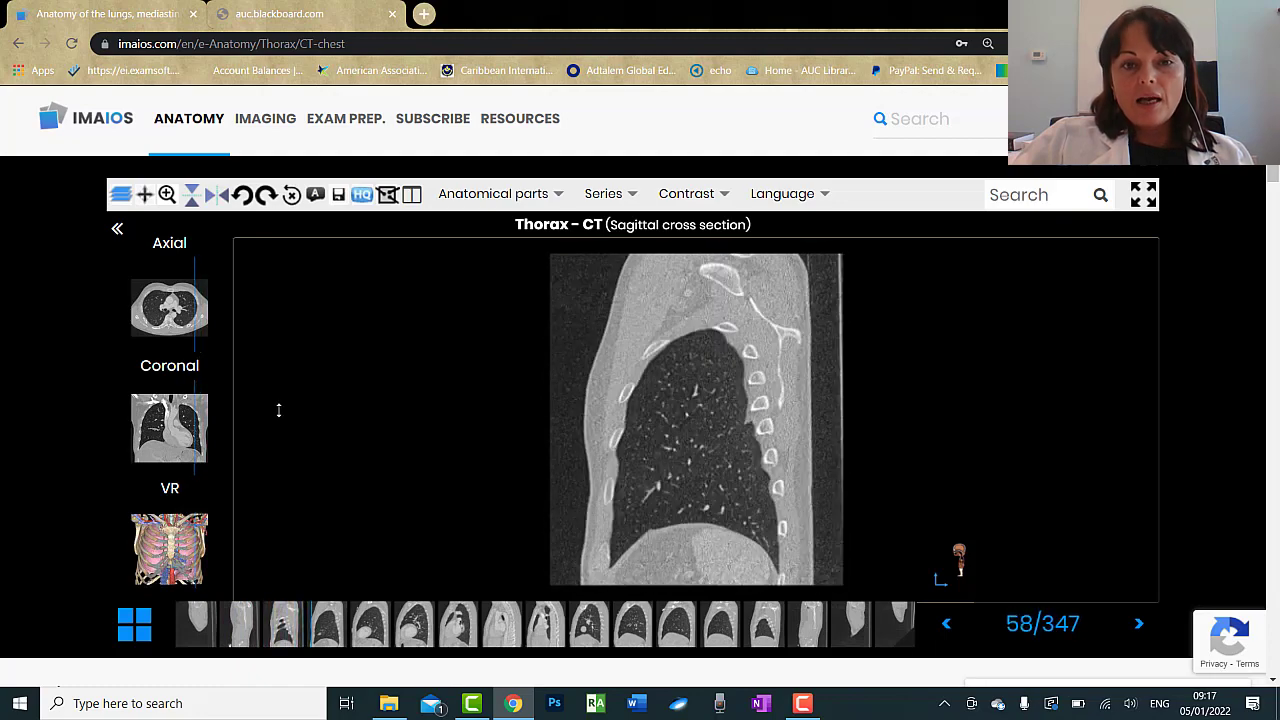
scroll(279, 410, "down", 17)
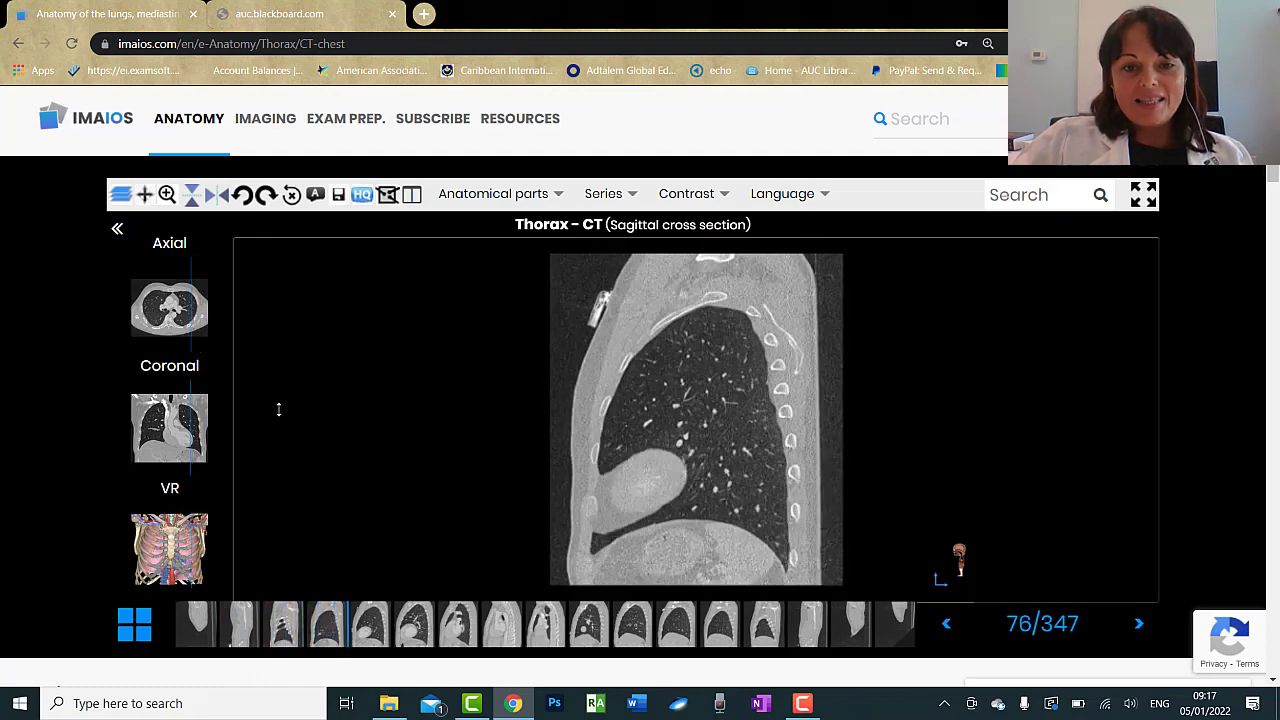
scroll(280, 410, "down", 15)
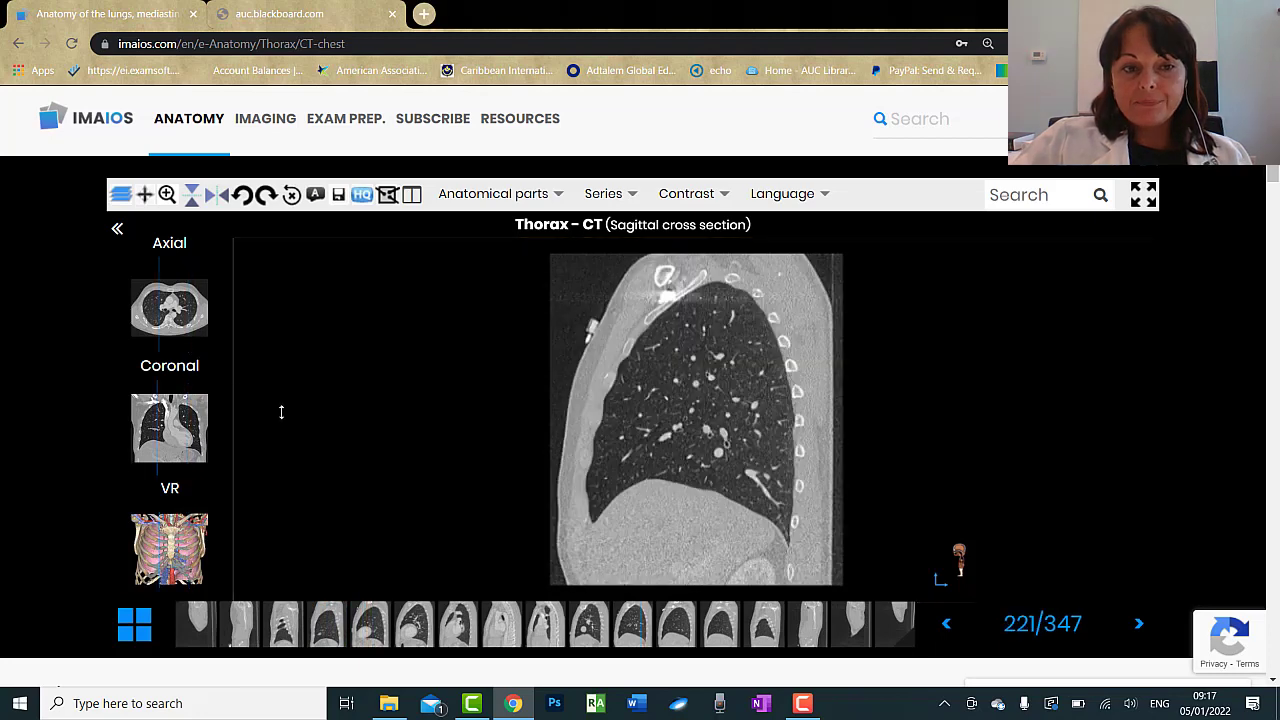
left_click(170, 325)
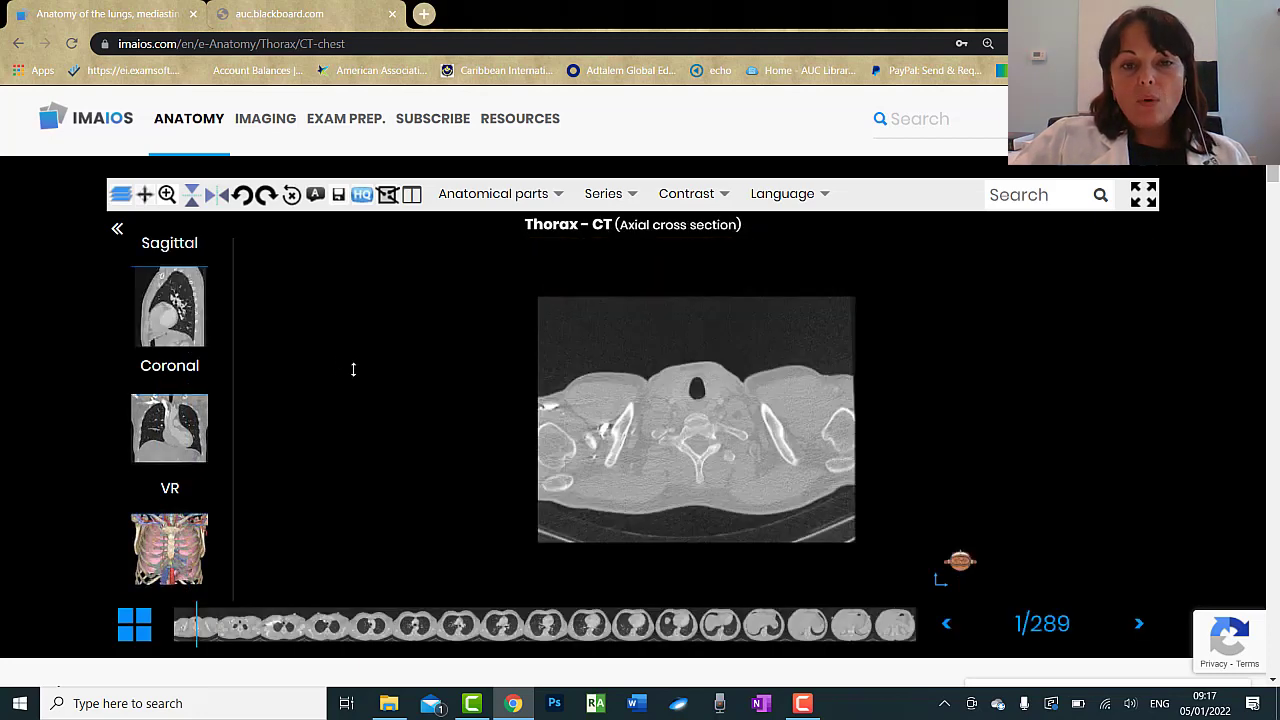
Move down the axial thorax CT from slice 1 to 270 of 289, reaching the upper abdomen.
scroll(486, 400, "down", 13)
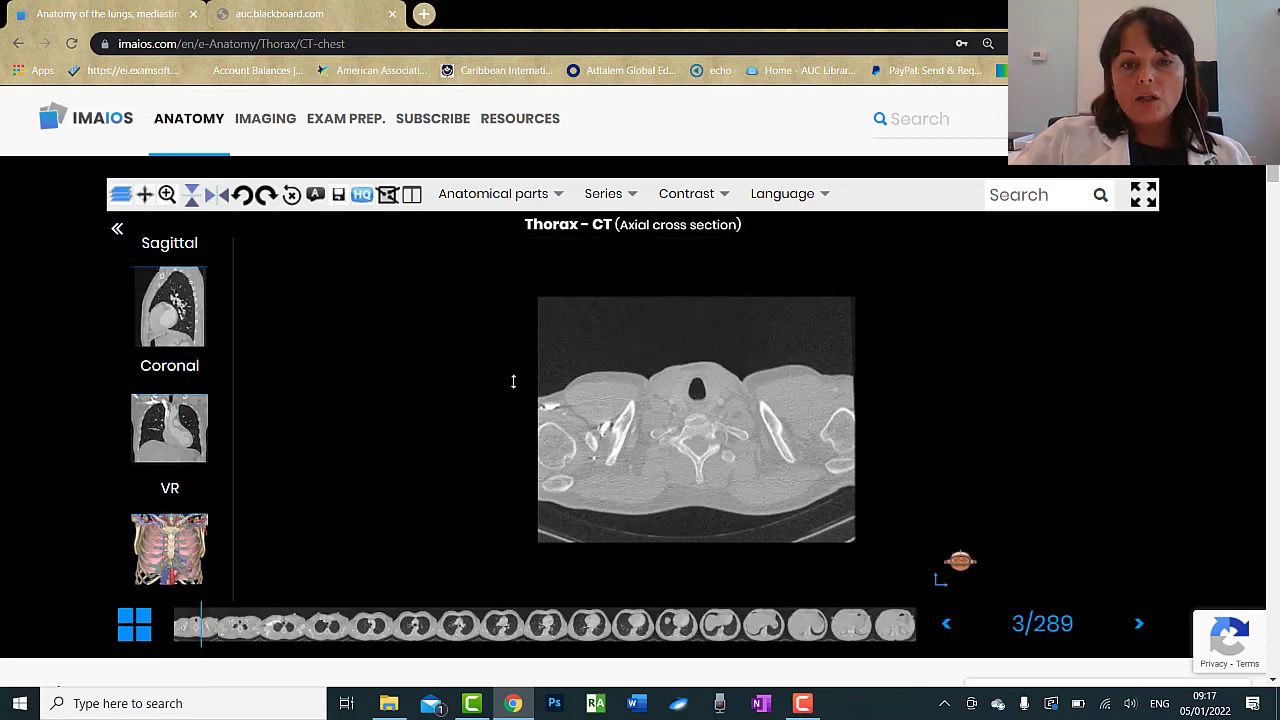
scroll(485, 400, "down", 4)
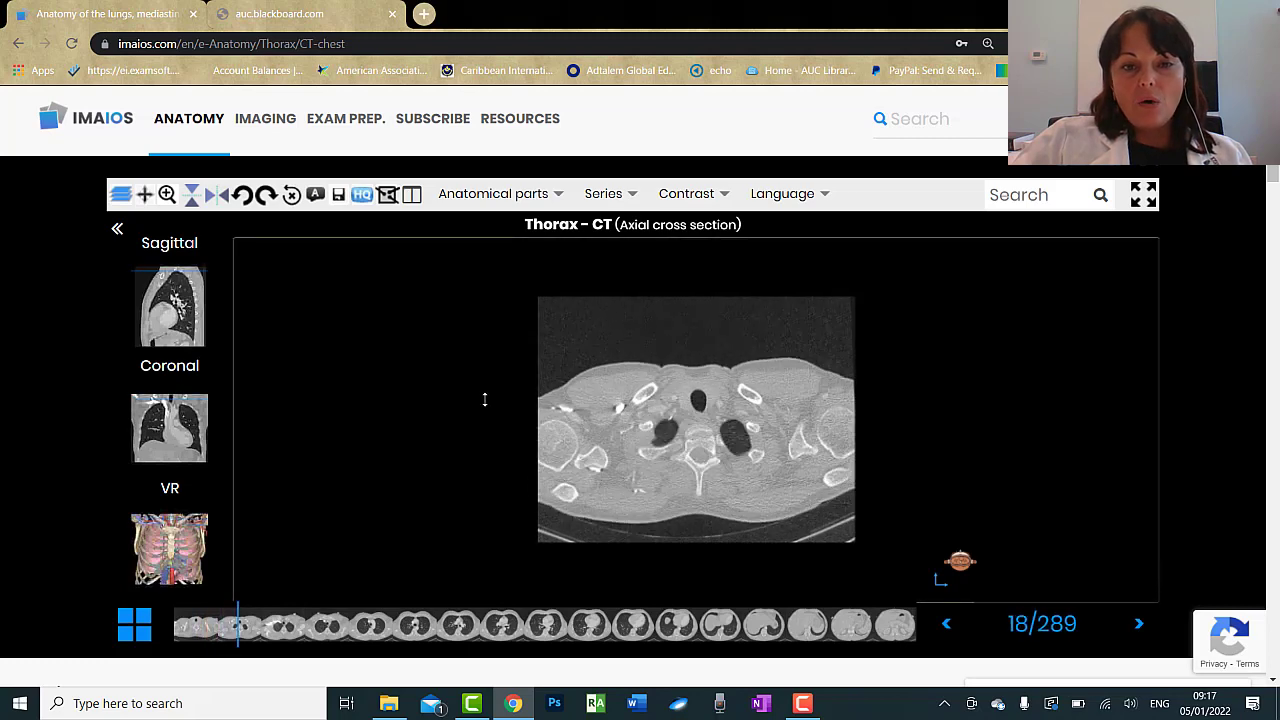
scroll(485, 400, "down", 9)
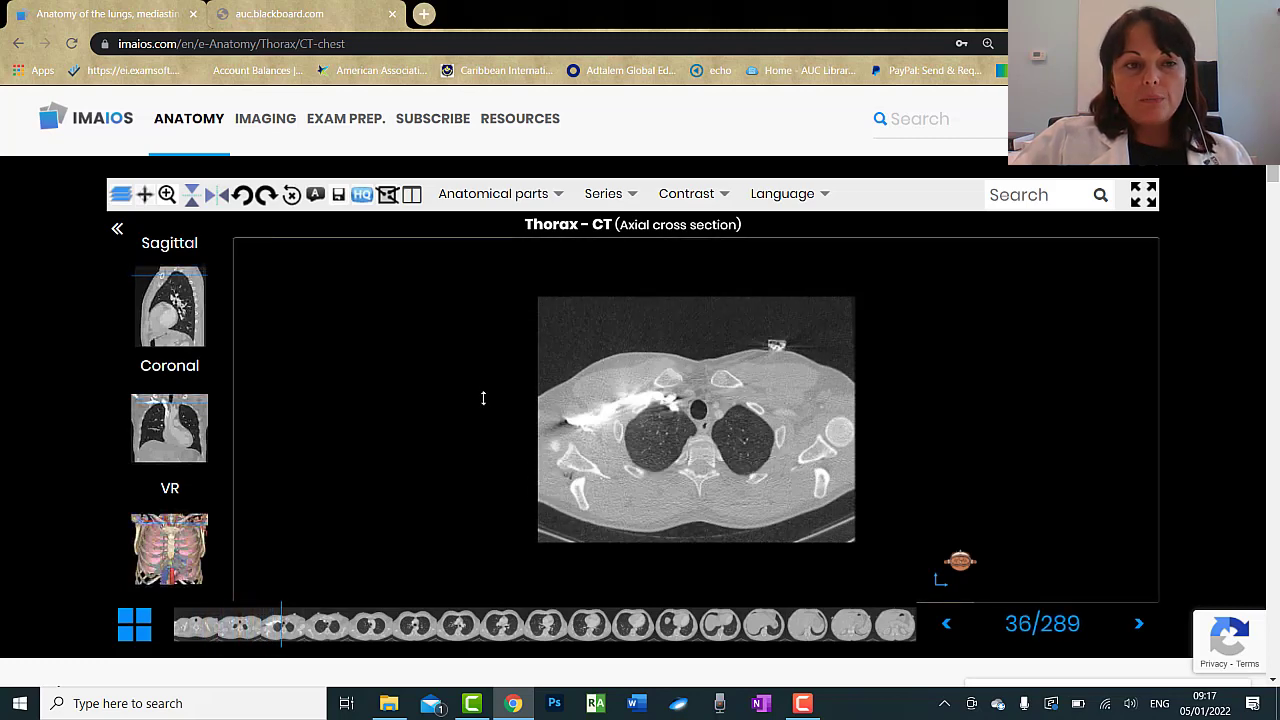
scroll(483, 398, "down", 18)
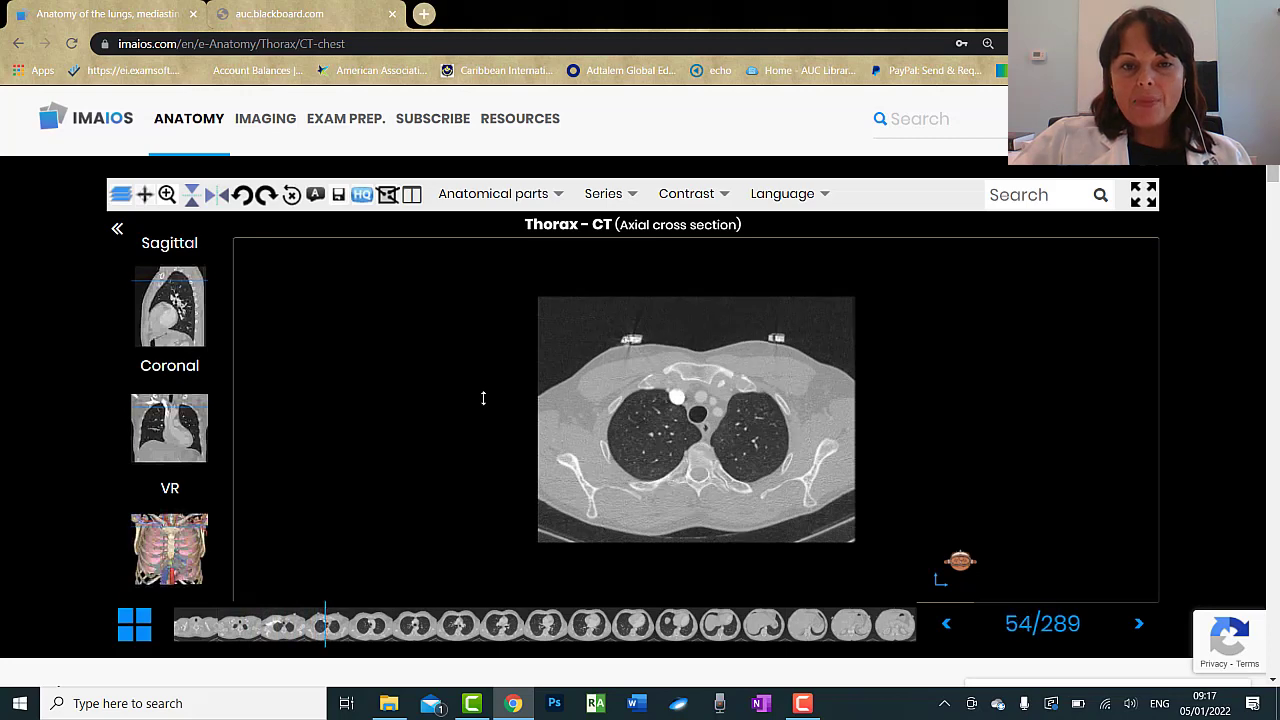
scroll(483, 398, "down", 5)
scroll(483, 398, "down", 8)
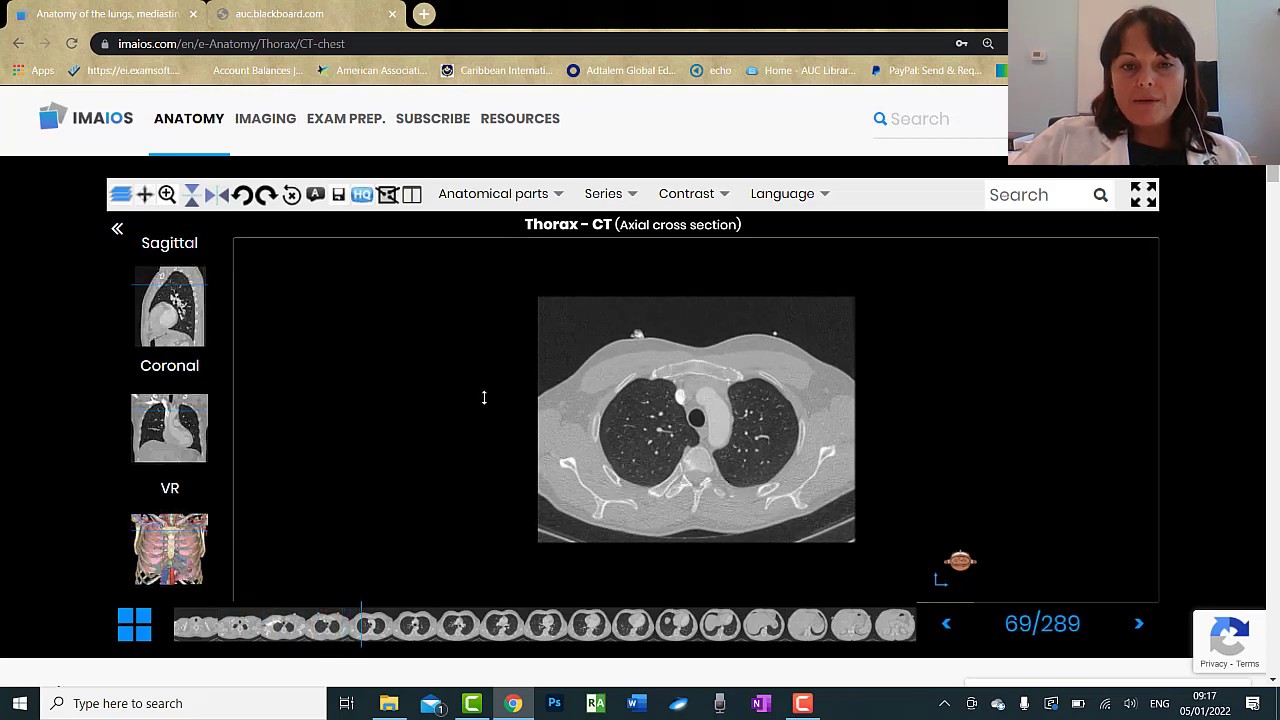
scroll(483, 398, "down", 19)
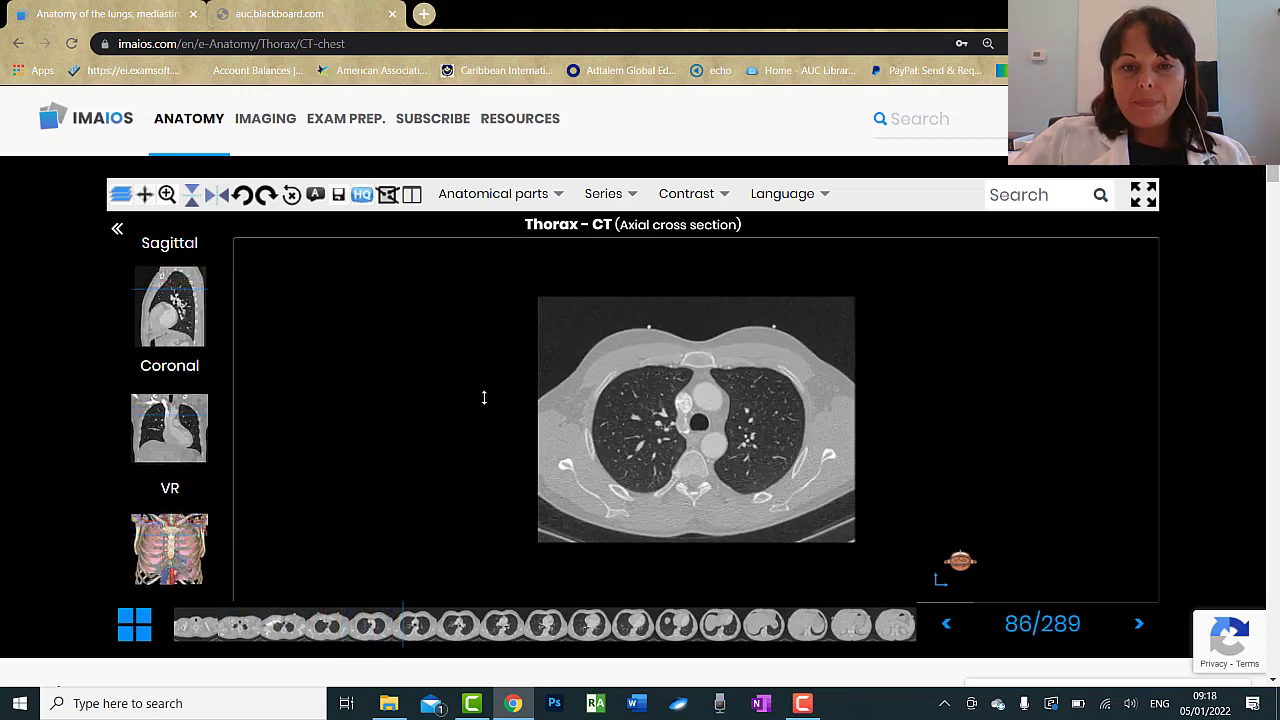
scroll(483, 398, "down", 20)
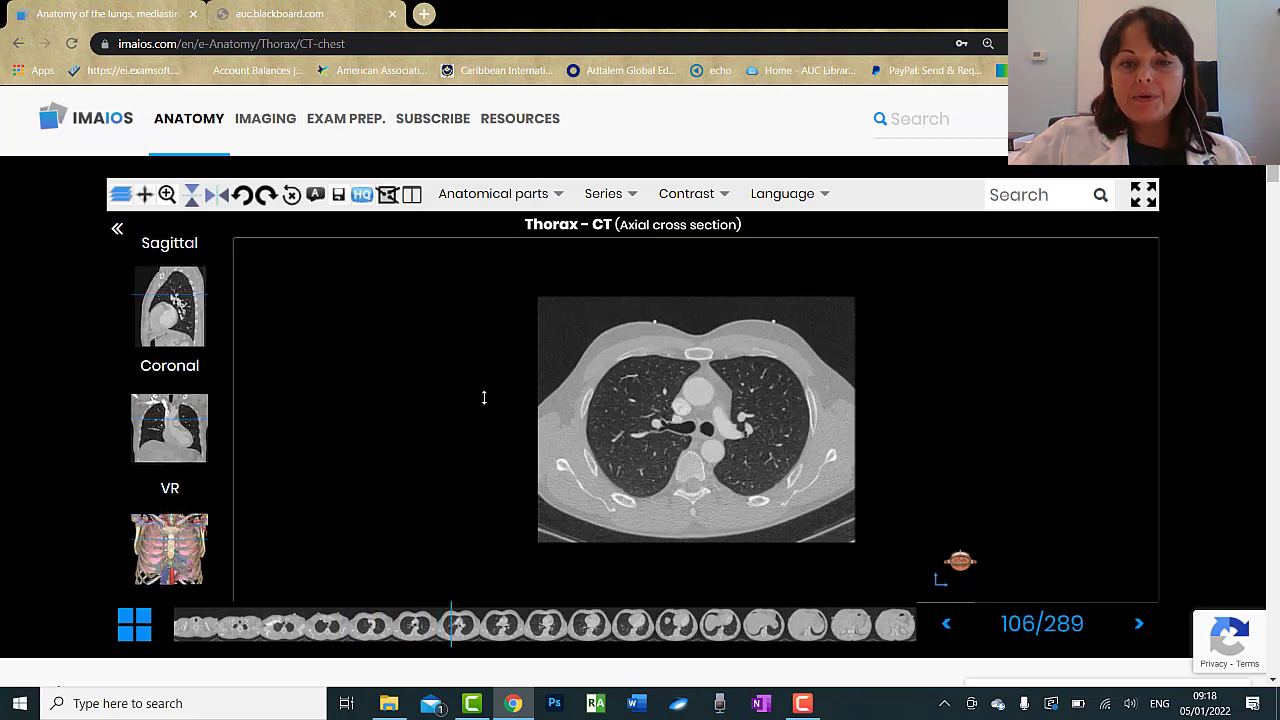
scroll(483, 398, "down", 20)
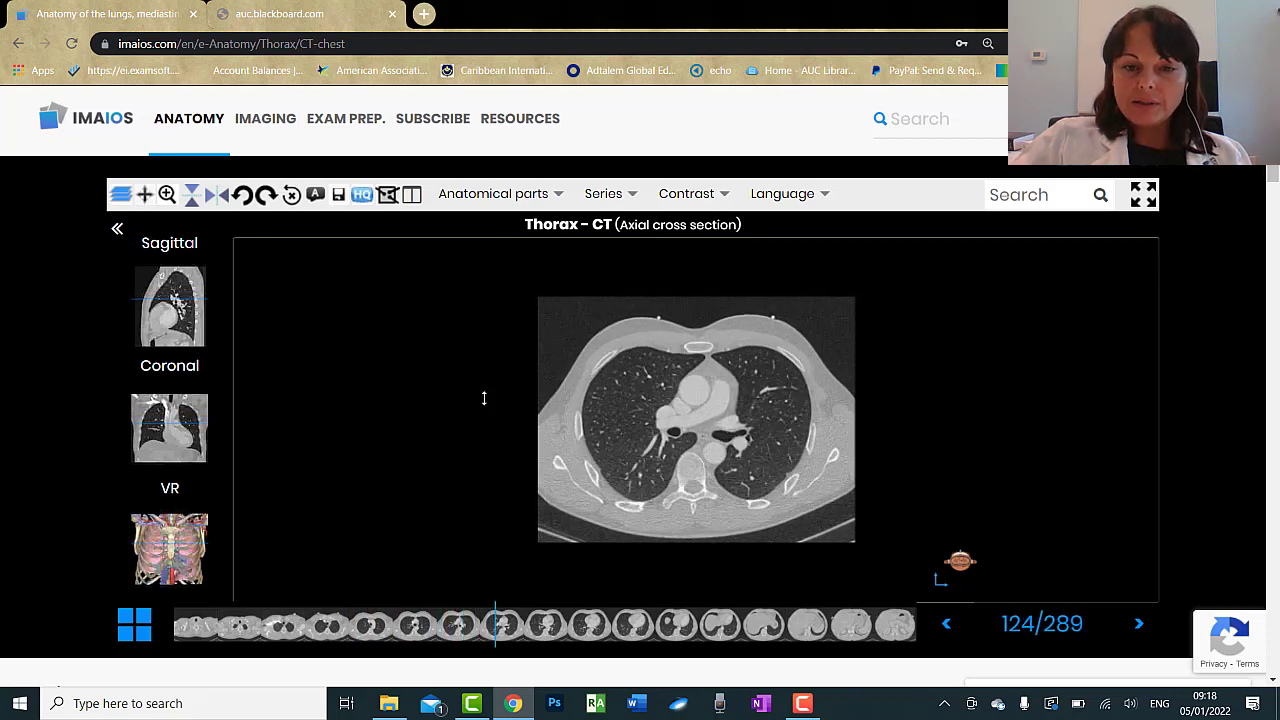
scroll(483, 398, "down", 15)
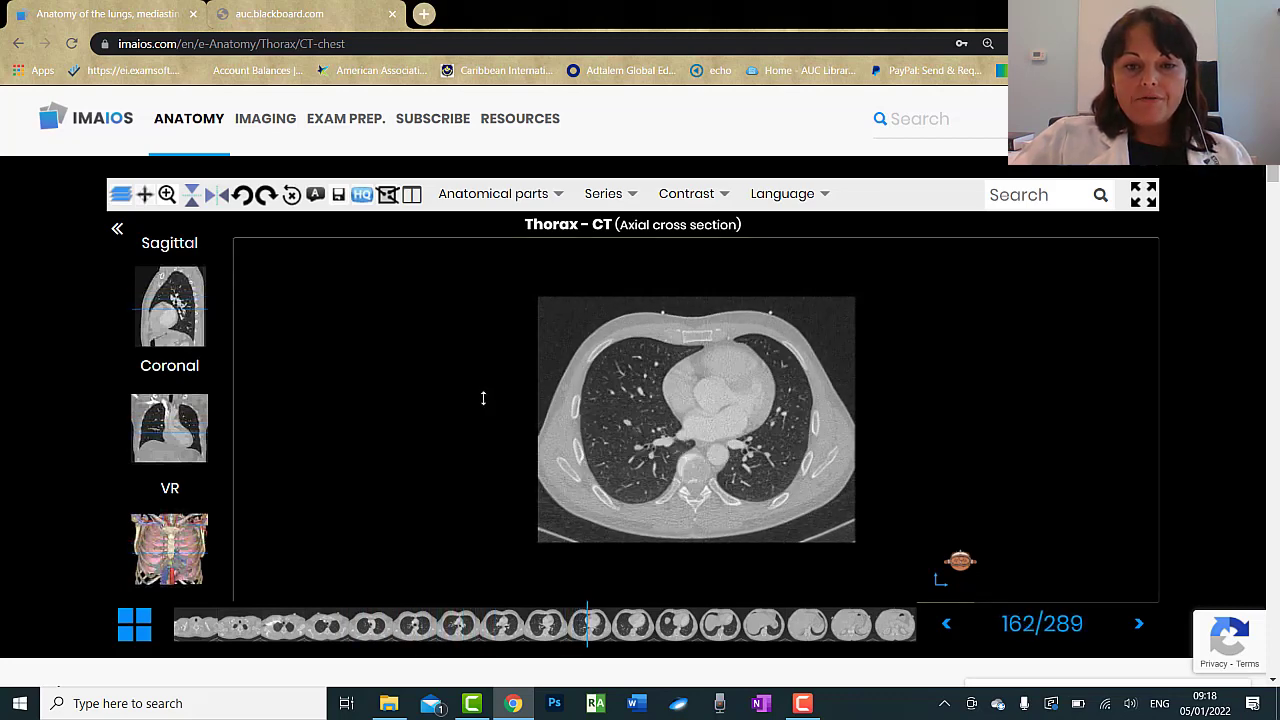
scroll(481, 395, "down", 11)
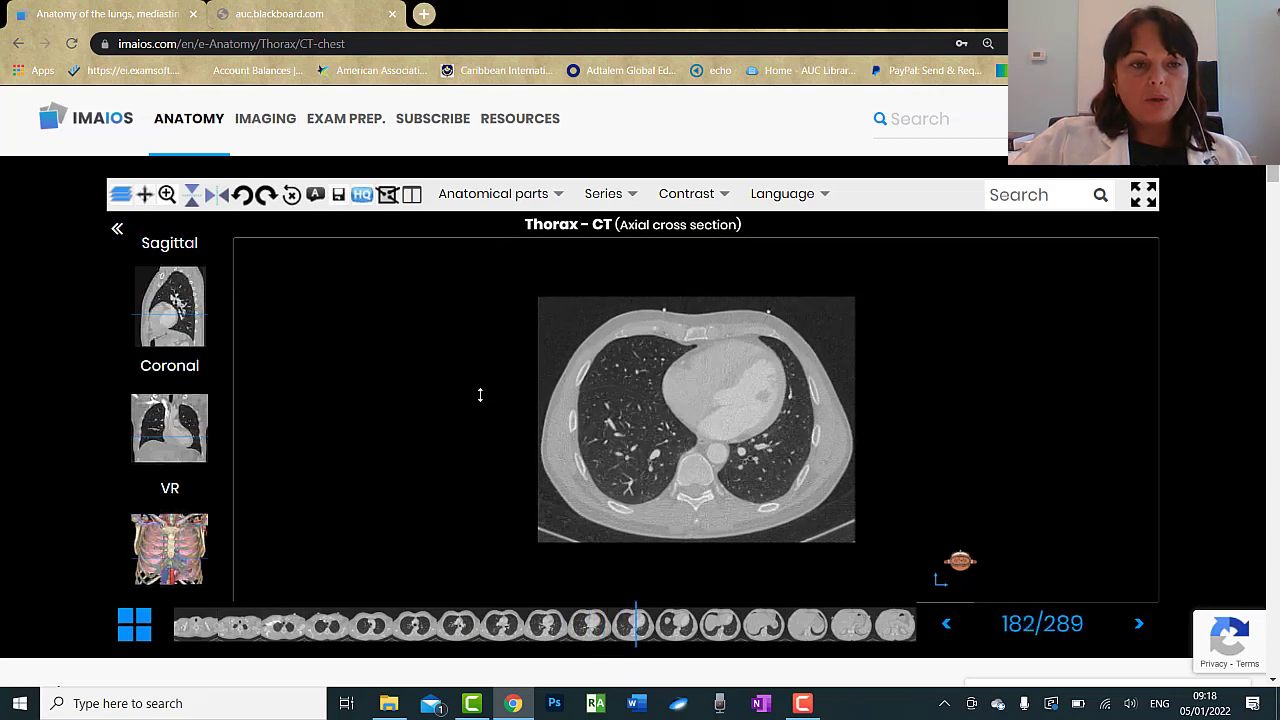
scroll(480, 394, "up", 4)
scroll(465, 392, "down", 5)
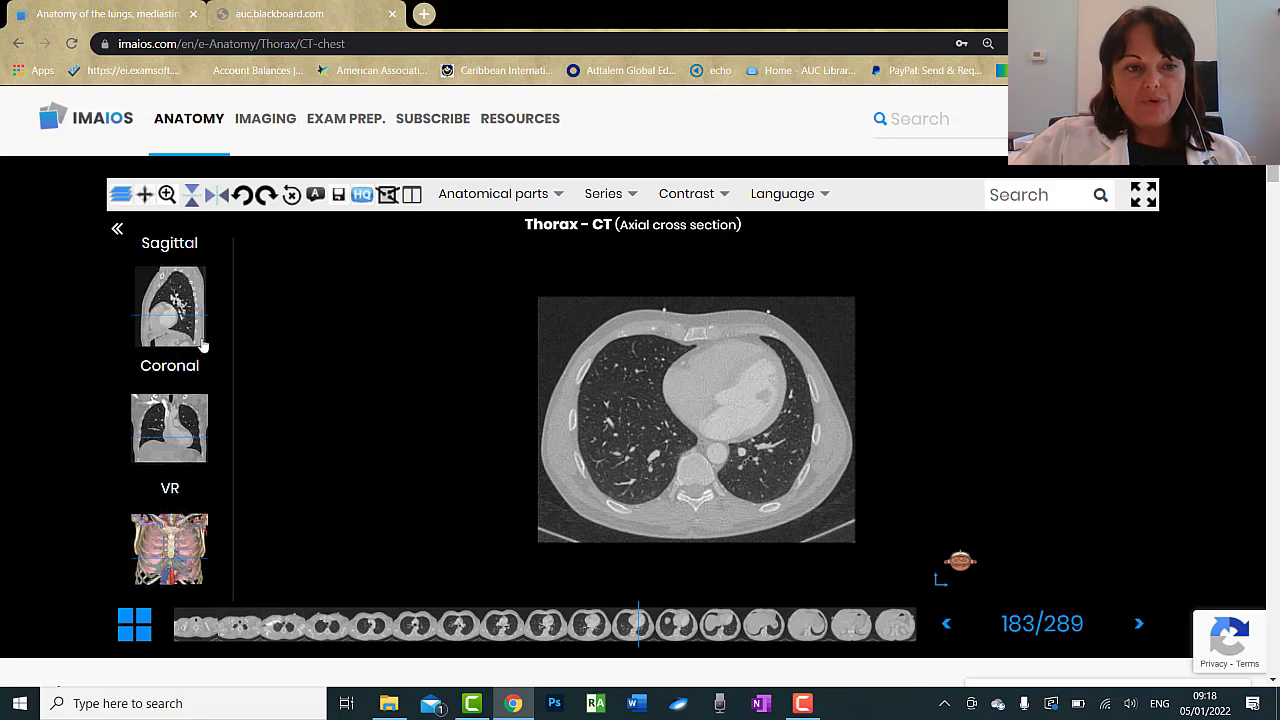
left_click_drag(536, 398, 369, 434)
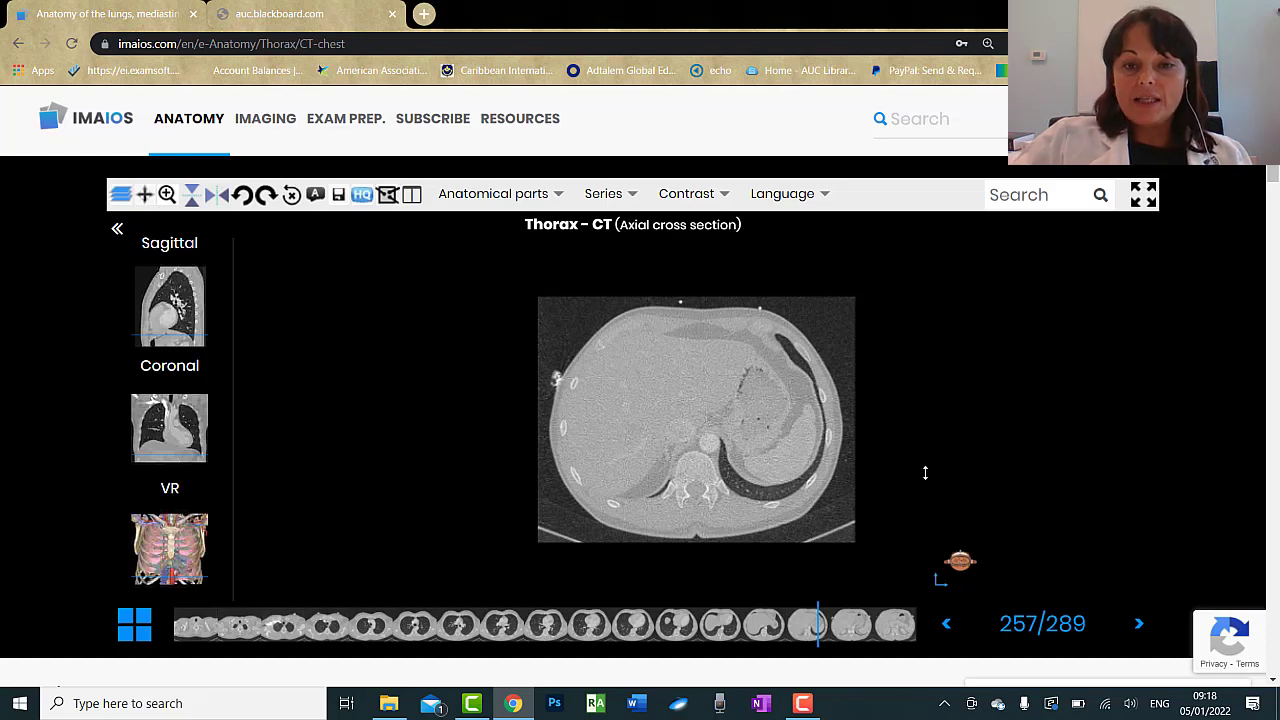
scroll(925, 472, "down", 13)
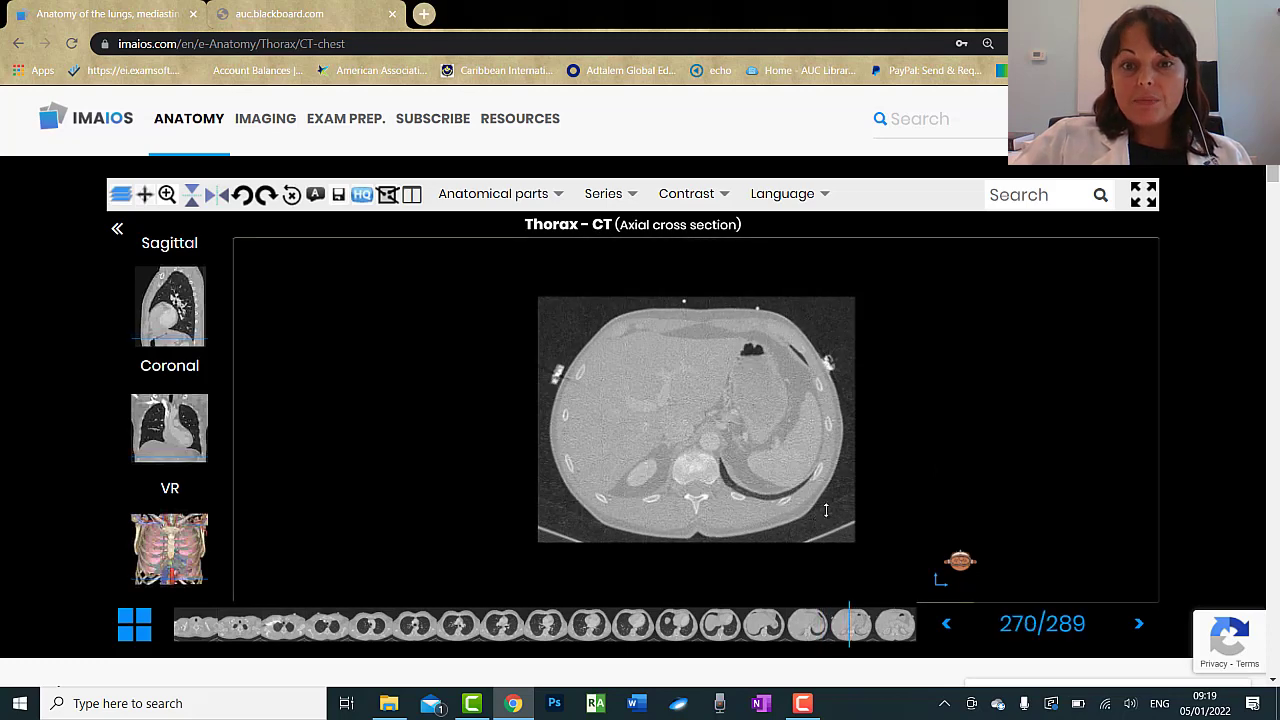